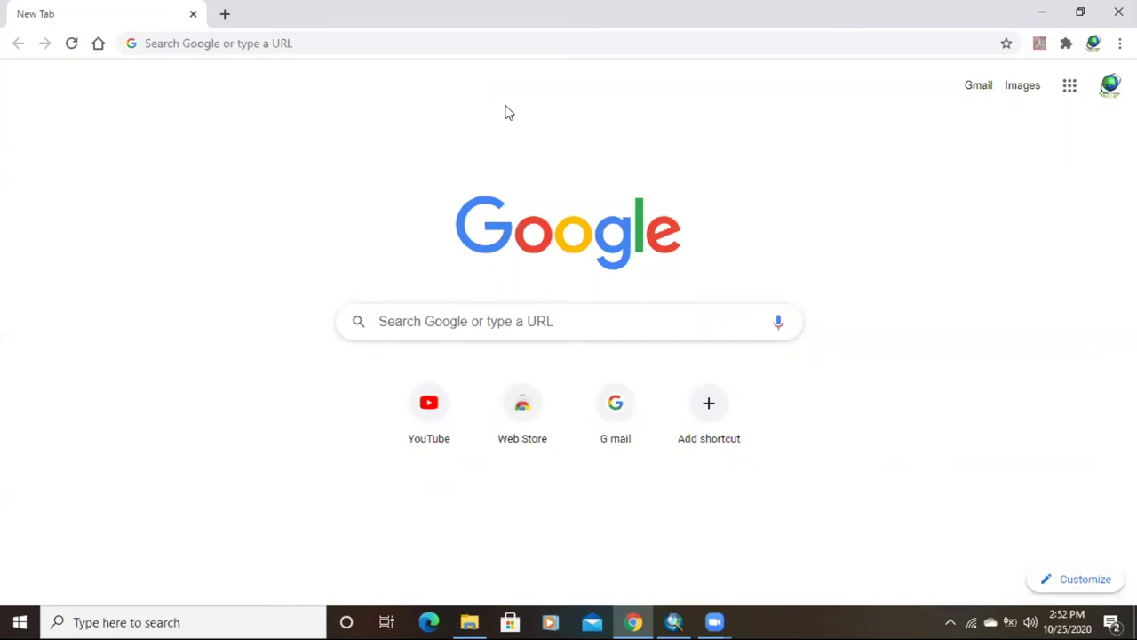
Search Google for 'bhuvan' from the Chrome address bar
{"action": "left_click", "coordinate": [323, 48]}
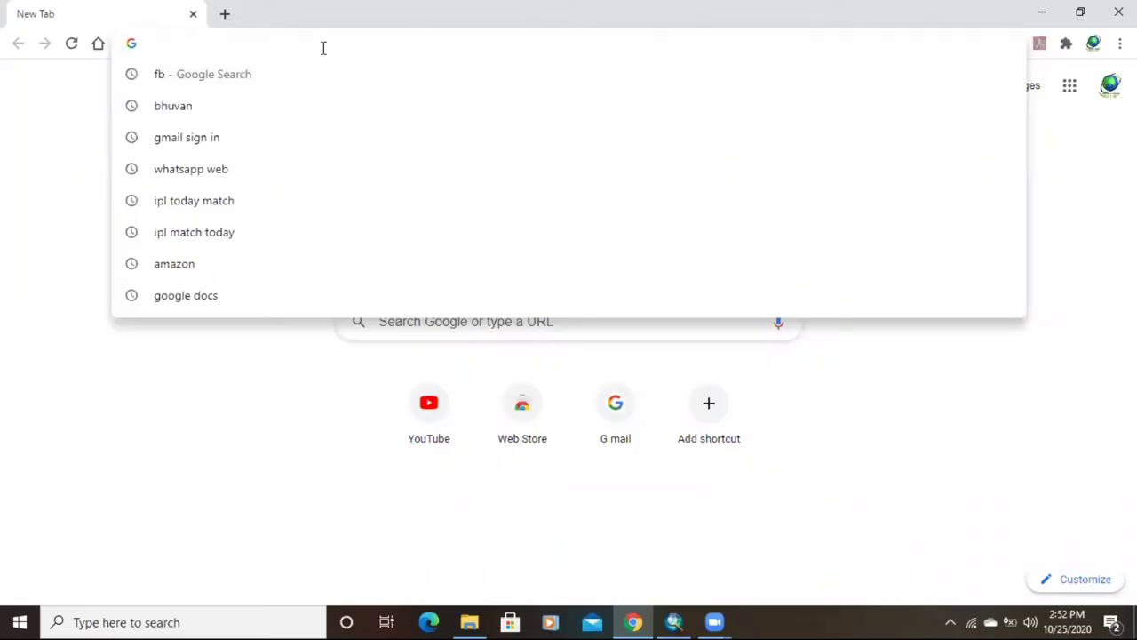
{"action": "type", "text": "bhuvan"}
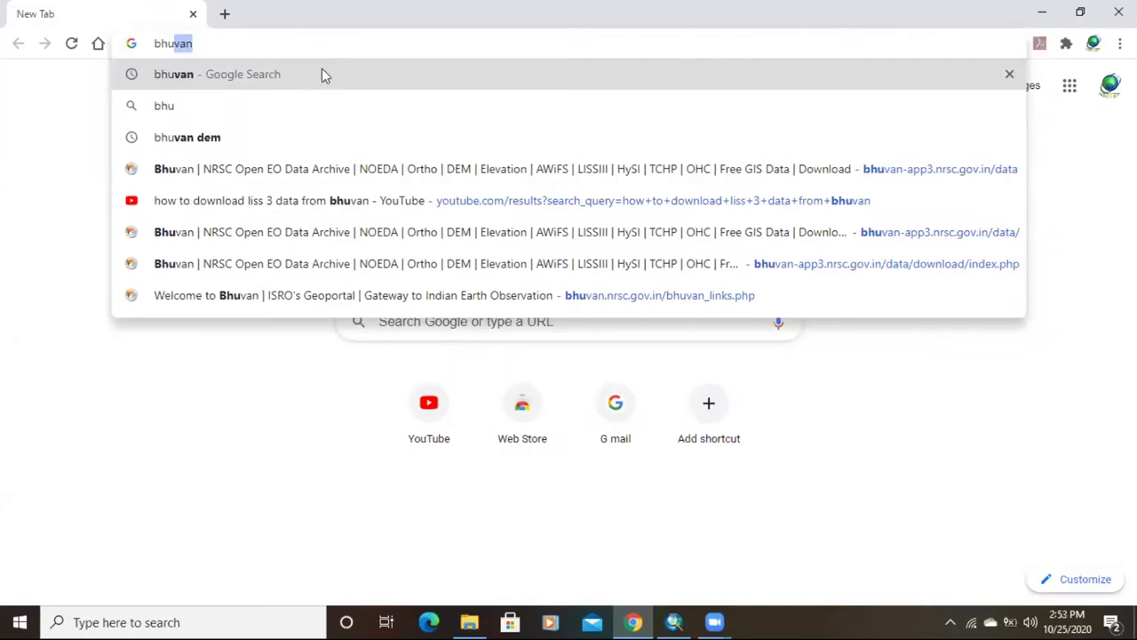
{"action": "key", "text": "Return"}
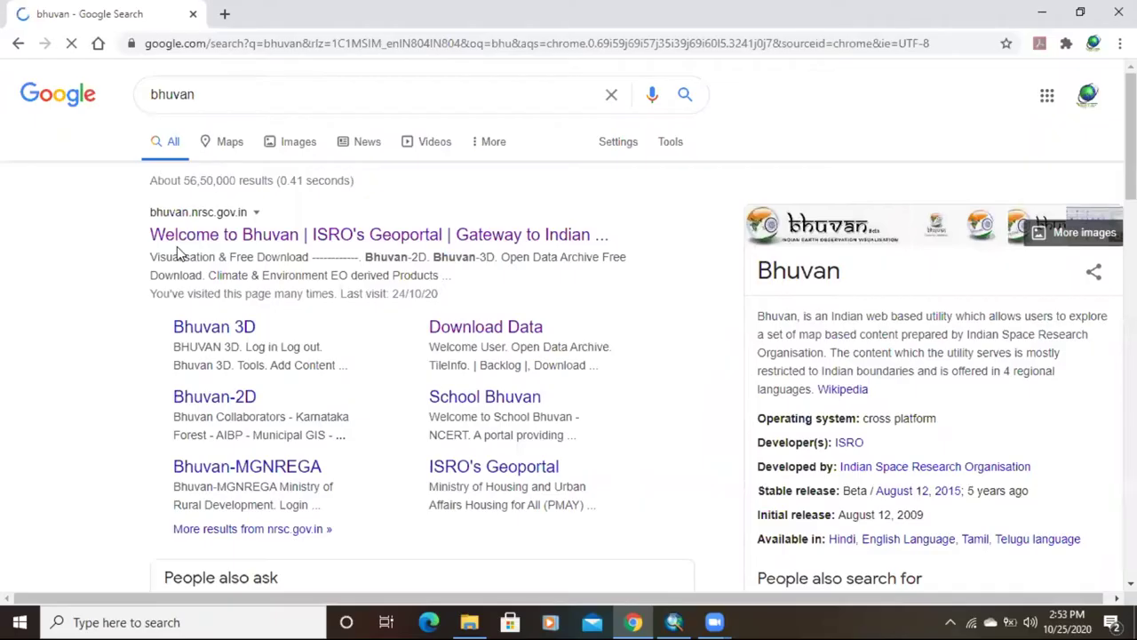
Go from the Welcome to Bhuvan result to the Open Data Archive portal and expand the sensor list
{"action": "left_click", "coordinate": [312, 236]}
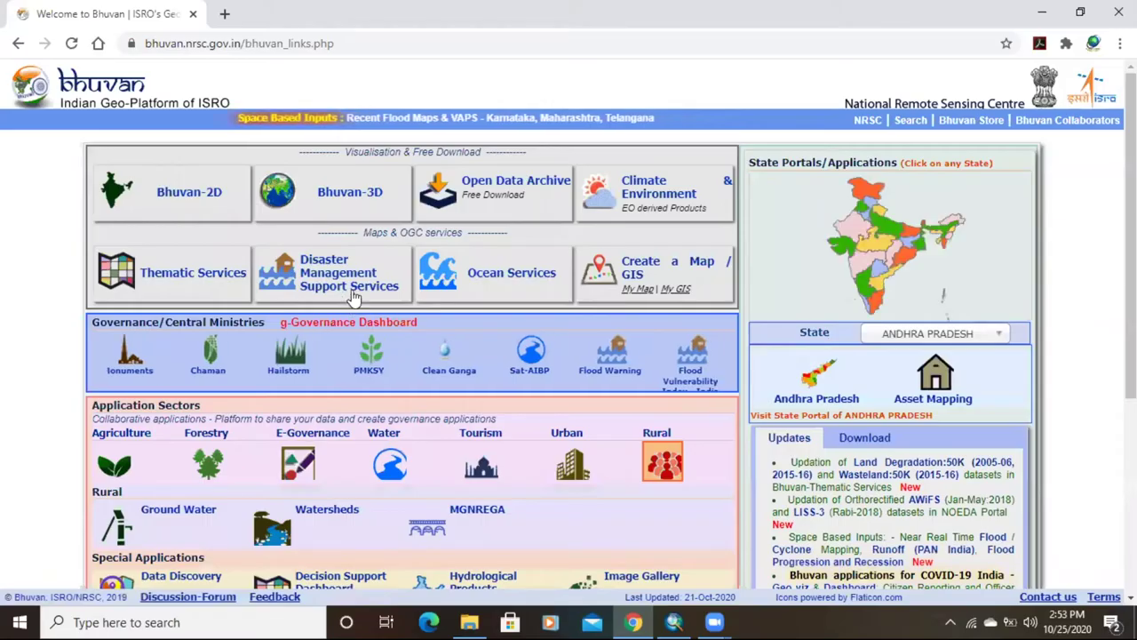
{"action": "left_click", "coordinate": [494, 195]}
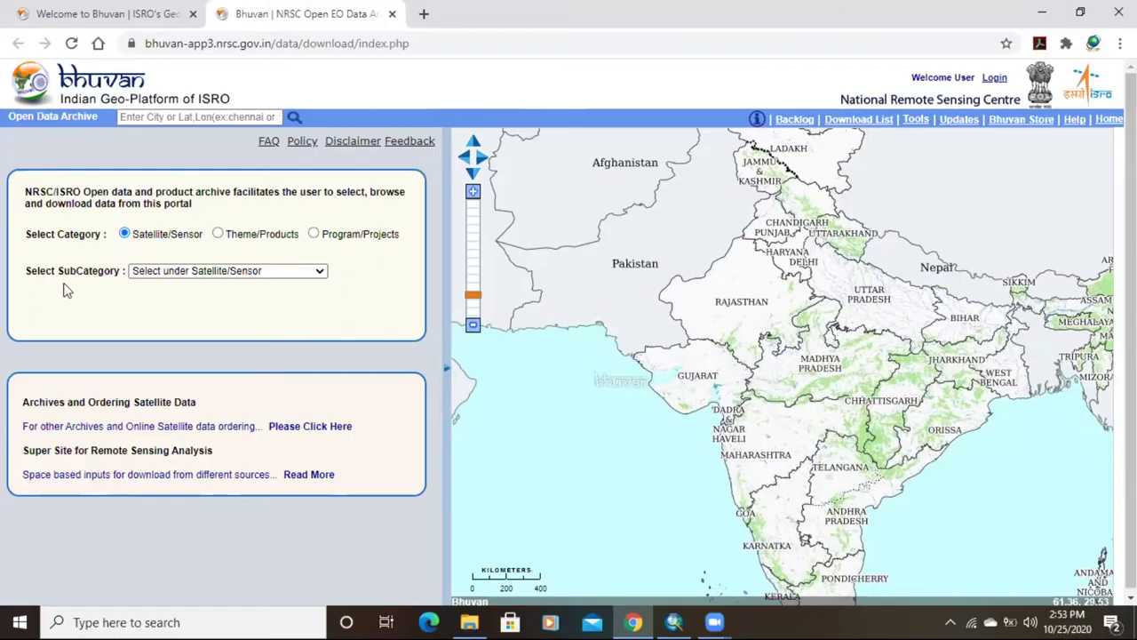
{"action": "left_click", "coordinate": [175, 271]}
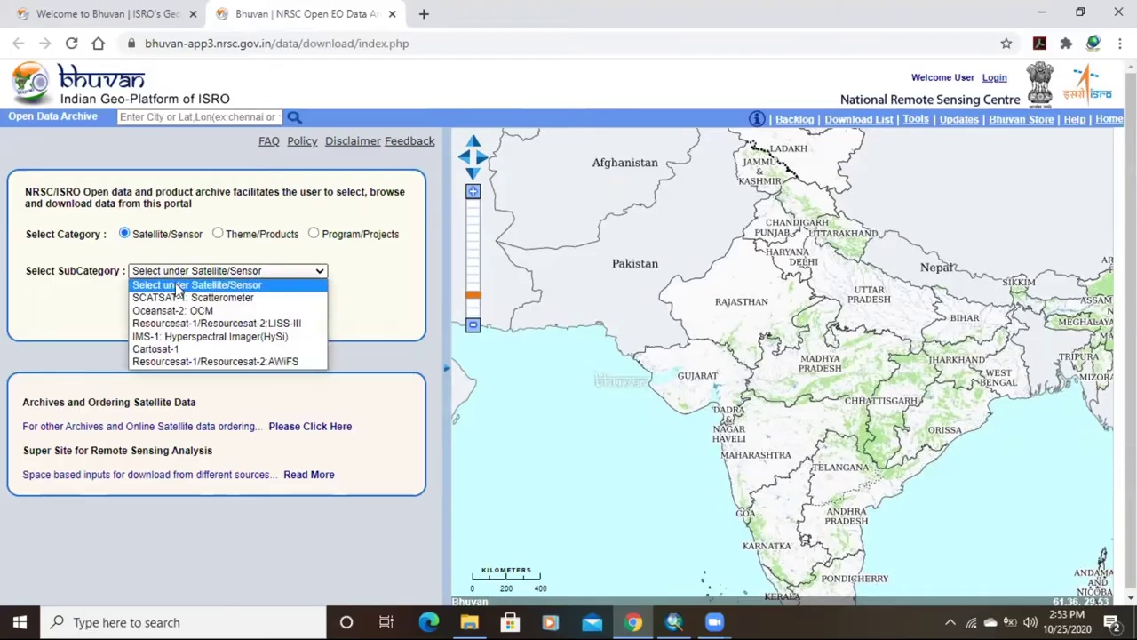
Choose the Resourcesat-1/Resourcesat-2:LISS-III subcategory and switch area selection to Tiles
{"action": "left_click", "coordinate": [251, 329]}
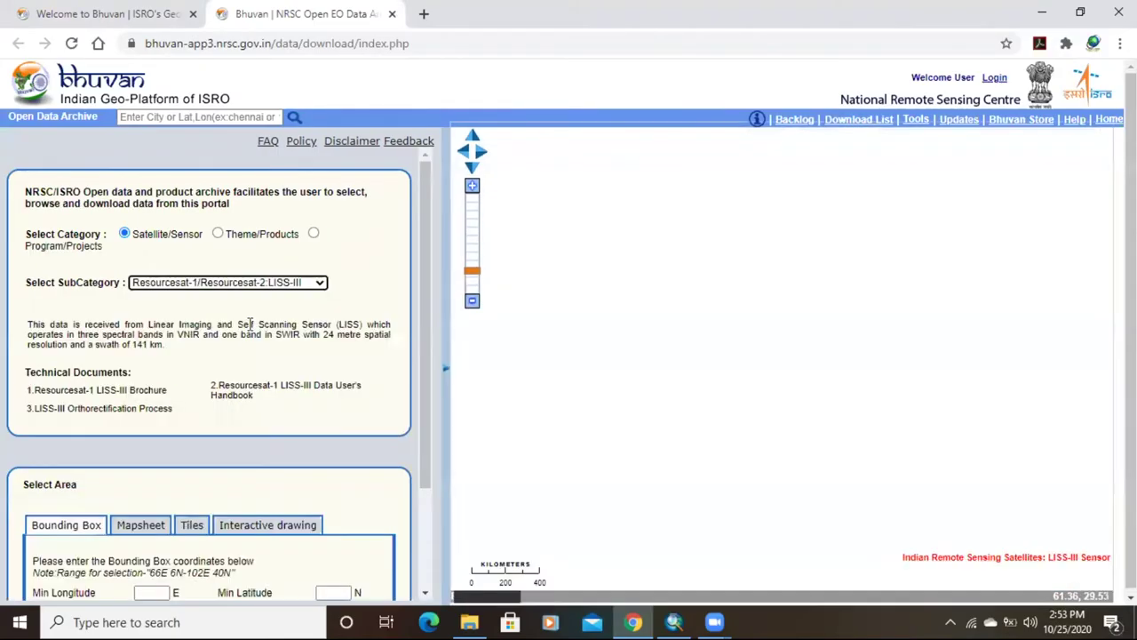
{"action": "scroll", "coordinate": [252, 329], "scroll_direction": "down", "scroll_amount": 2}
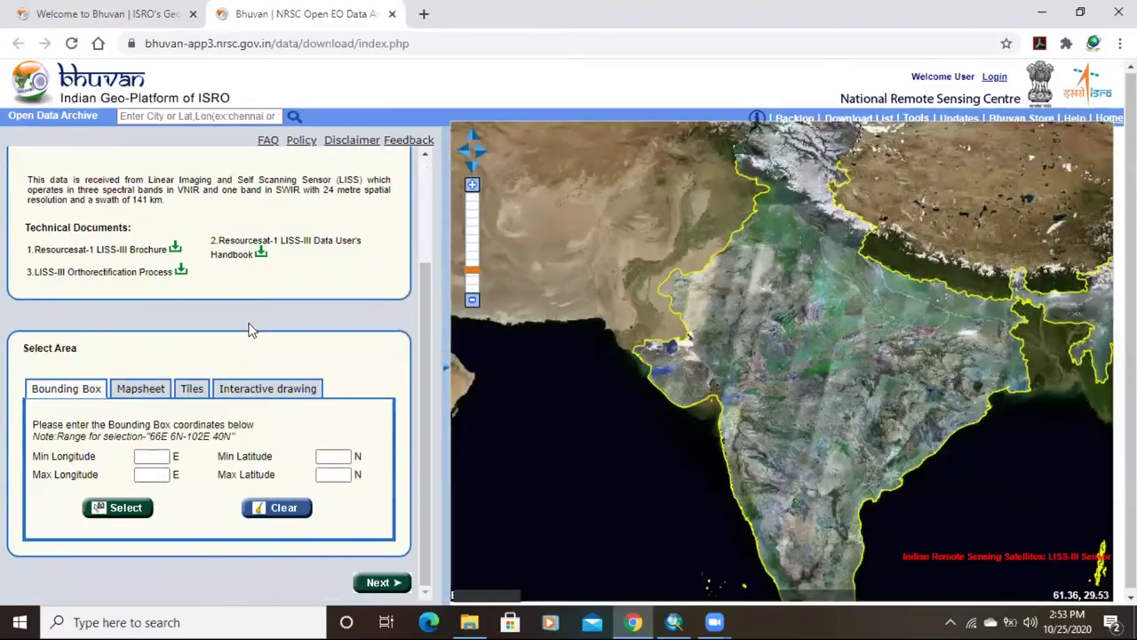
{"action": "left_click", "coordinate": [198, 398]}
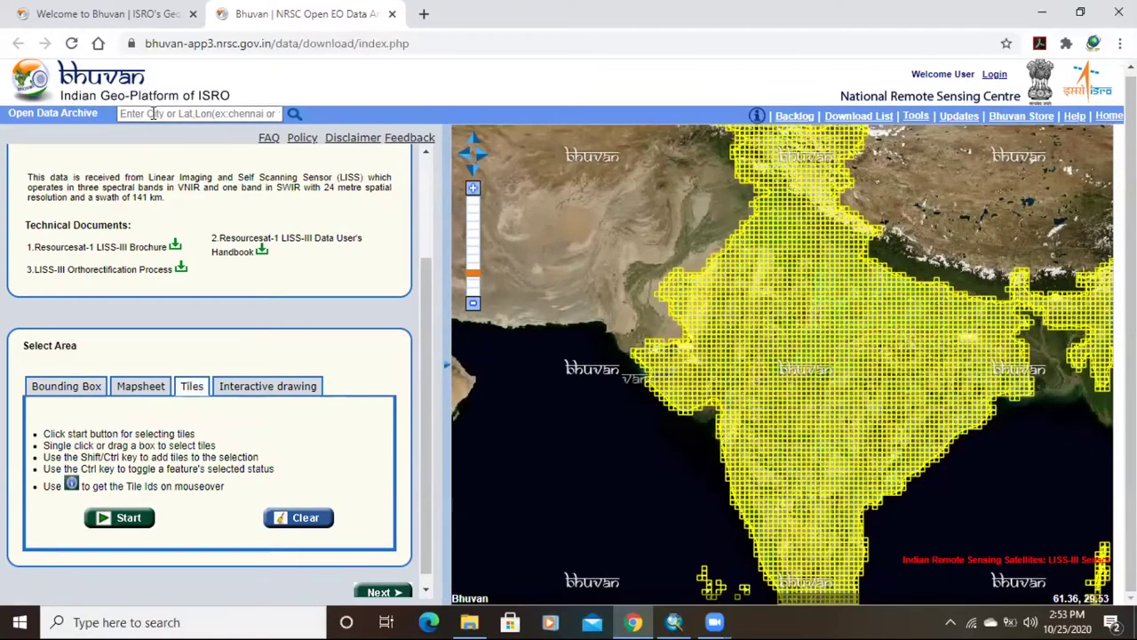
Search for 'pune' and centre the map on Pune Golf Course, Pune, Maharashtra
{"action": "left_click", "coordinate": [153, 113]}
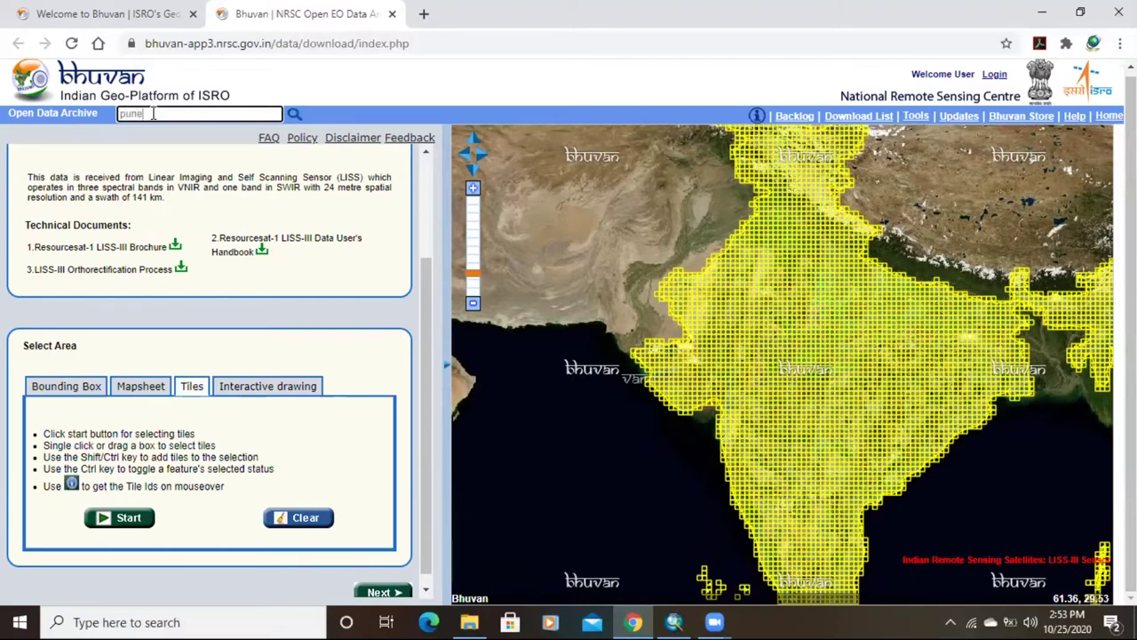
{"action": "left_click", "coordinate": [293, 115]}
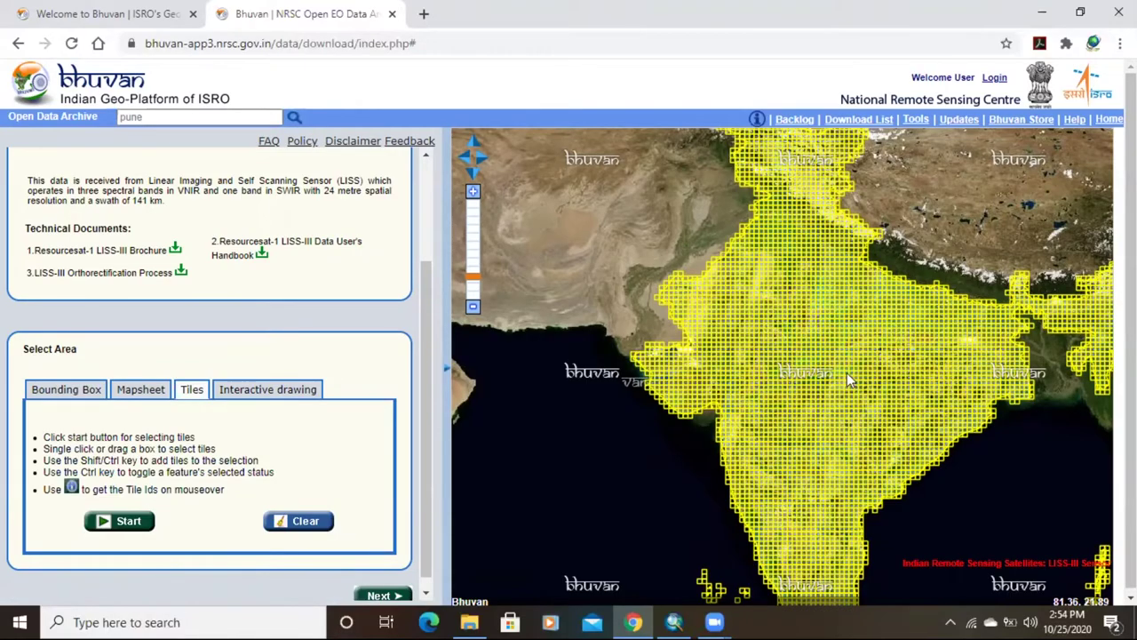
{"action": "scroll", "coordinate": [847, 372], "scroll_direction": "up", "scroll_amount": 3}
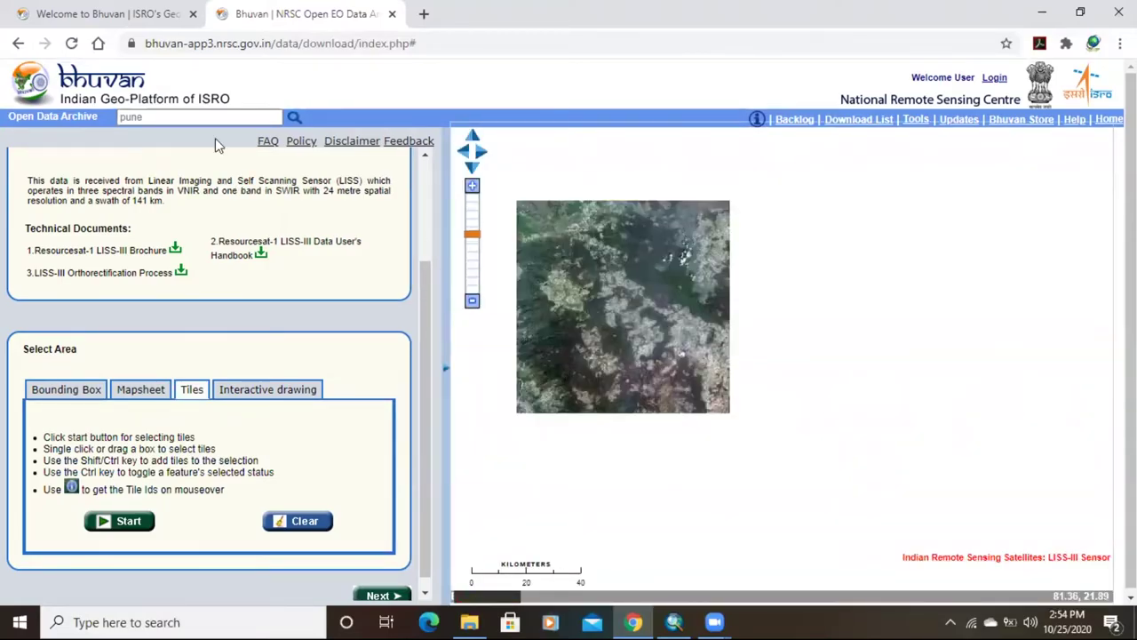
{"action": "key", "text": "Return"}
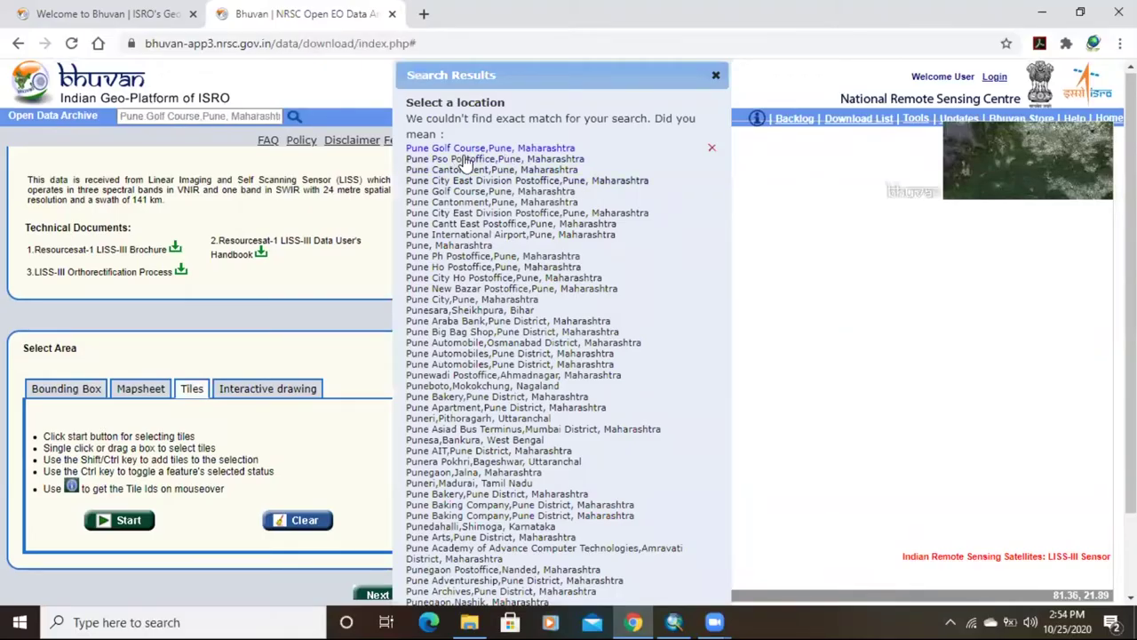
{"action": "scroll", "coordinate": [479, 284], "scroll_direction": "down", "scroll_amount": 1}
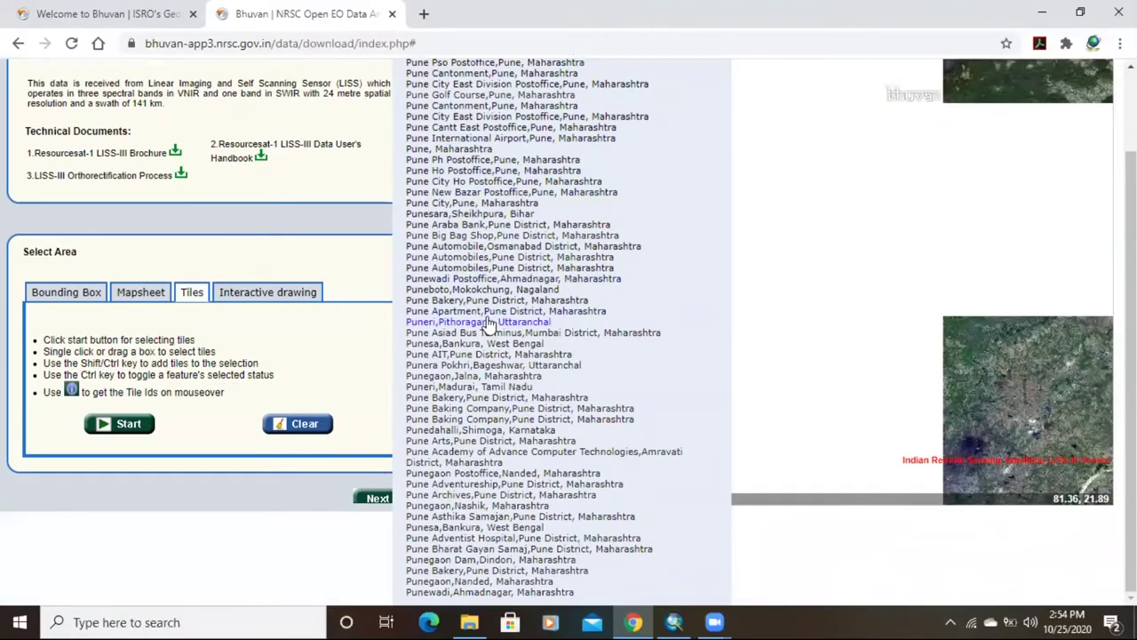
{"action": "scroll", "coordinate": [488, 324], "scroll_direction": "up", "scroll_amount": 1}
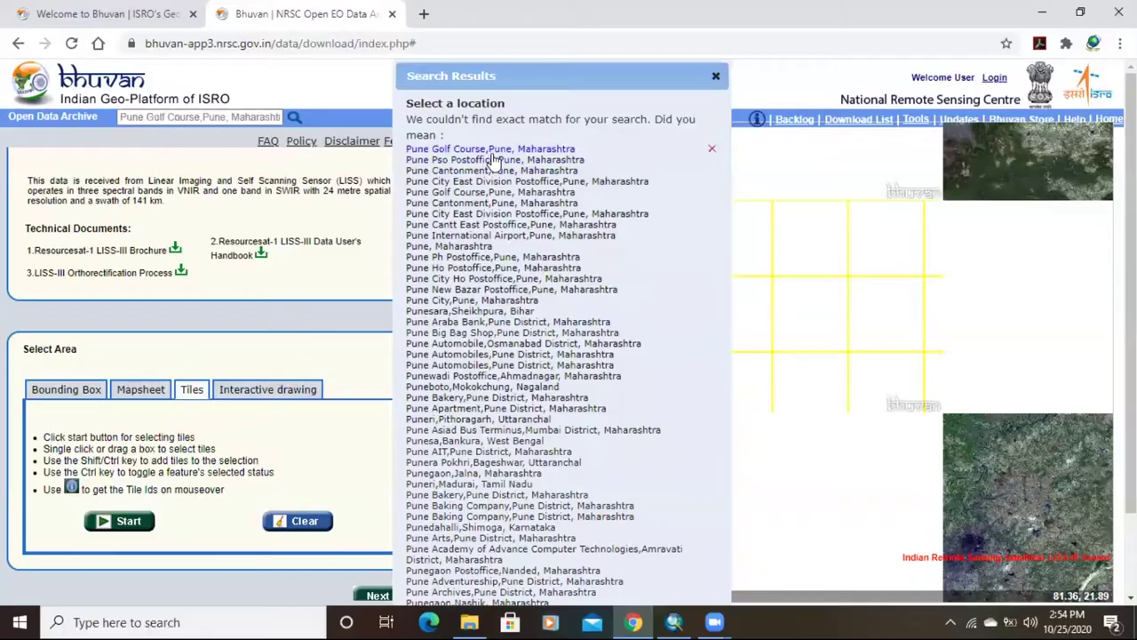
{"action": "left_click", "coordinate": [491, 151]}
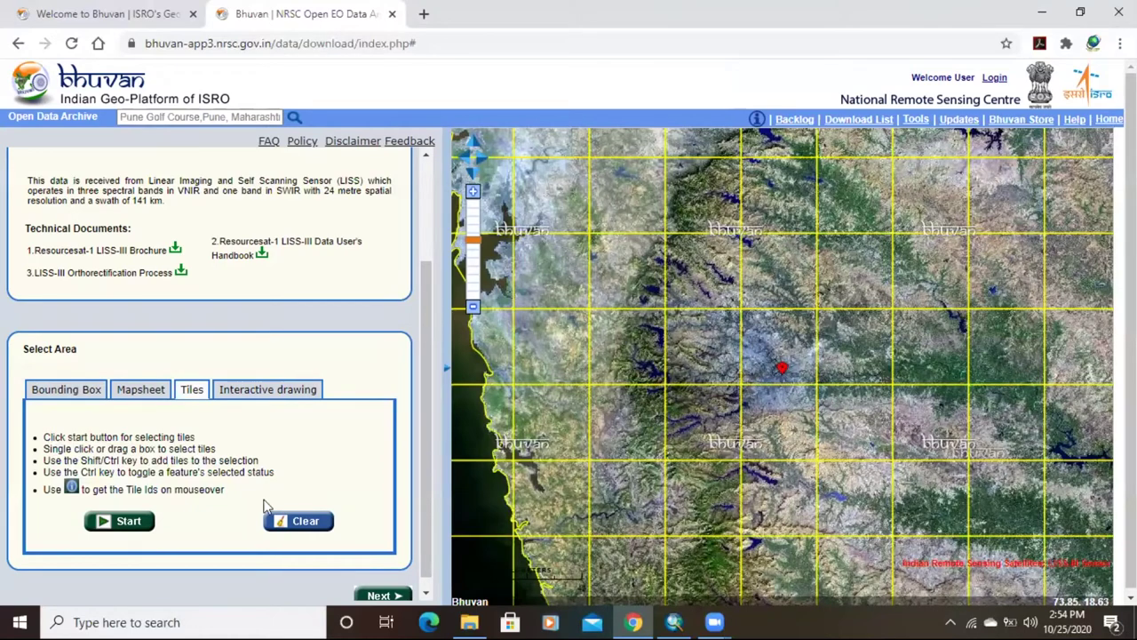
Pick the tile containing the Pune Golf Course pin plus the tile just west of it
{"action": "left_click", "coordinate": [138, 522]}
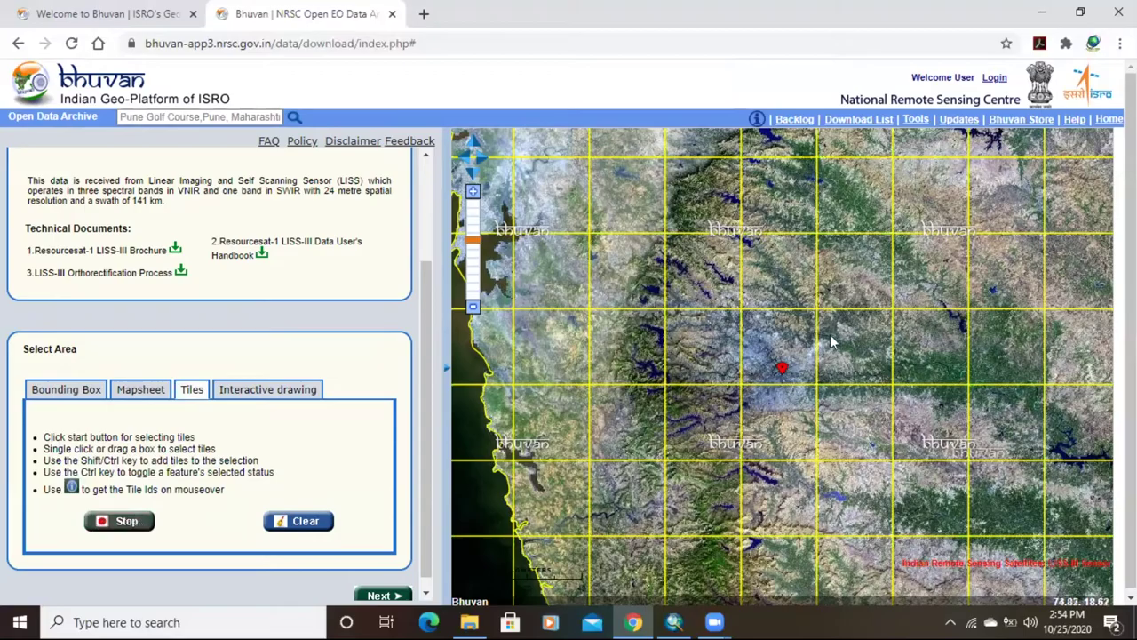
{"action": "left_click", "coordinate": [789, 339]}
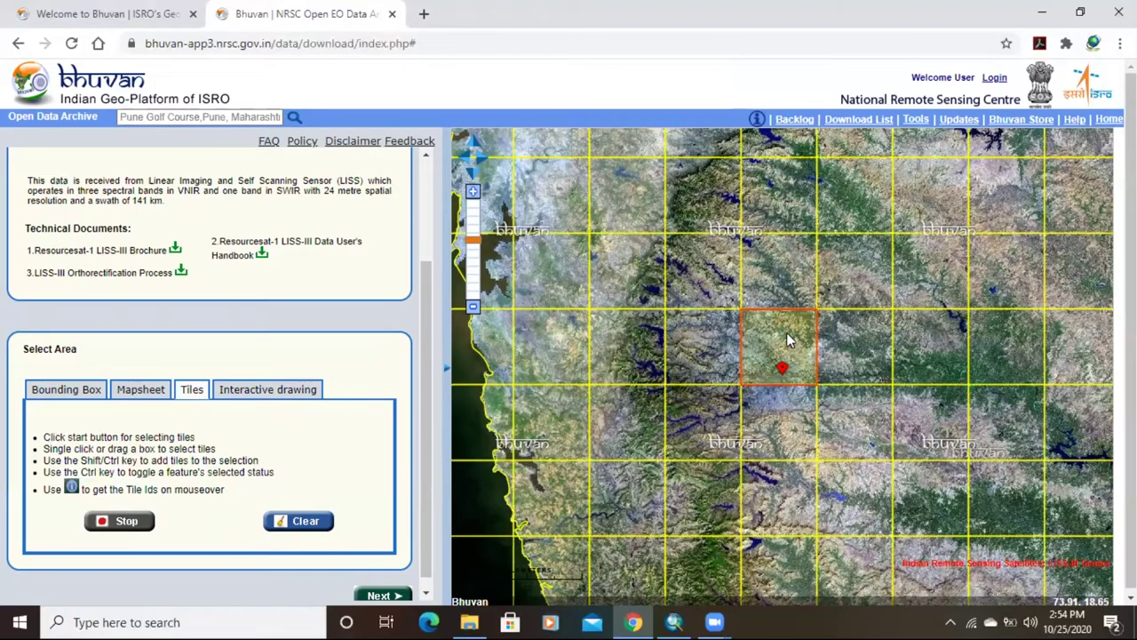
{"action": "left_click", "coordinate": [716, 347], "text": "ctrl"}
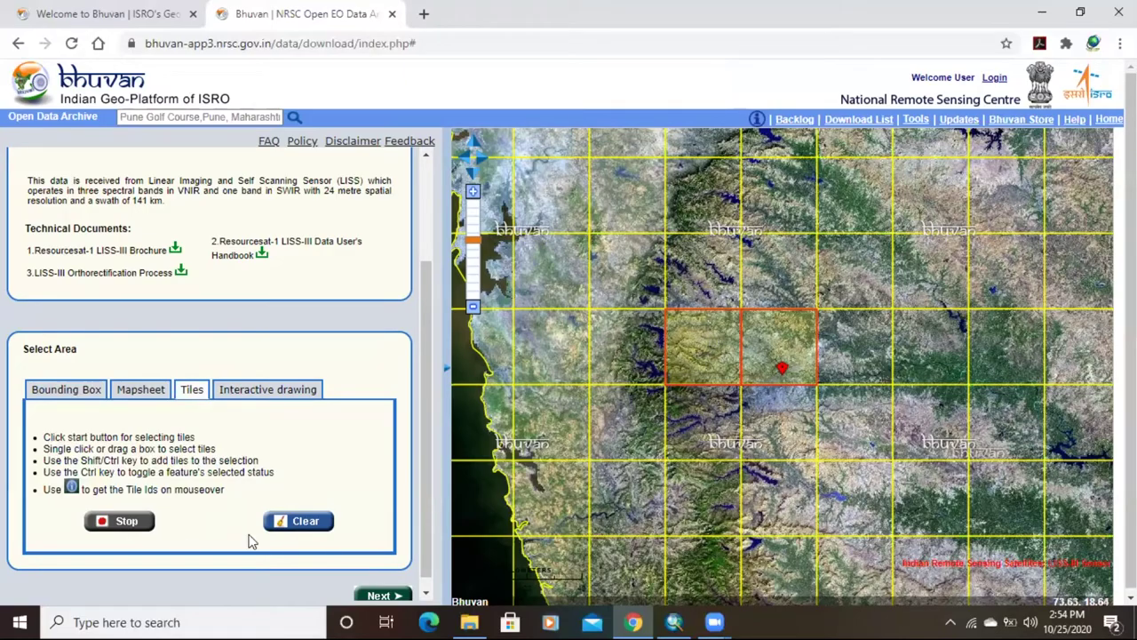
{"action": "left_click", "coordinate": [131, 527]}
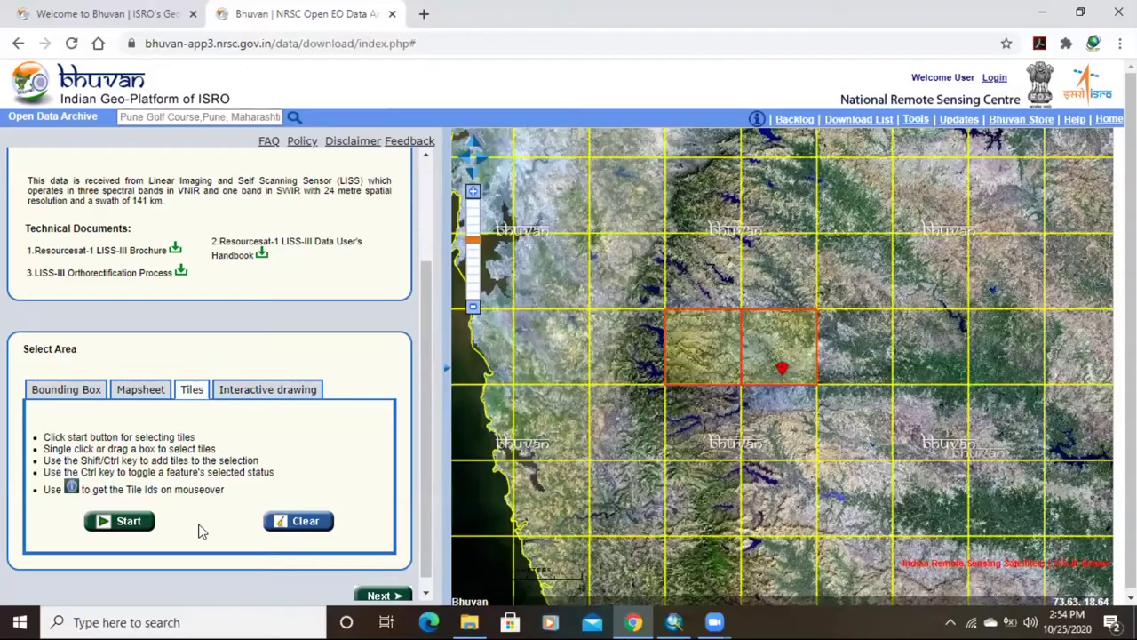
{"action": "scroll", "coordinate": [199, 530], "scroll_direction": "down", "scroll_amount": 1}
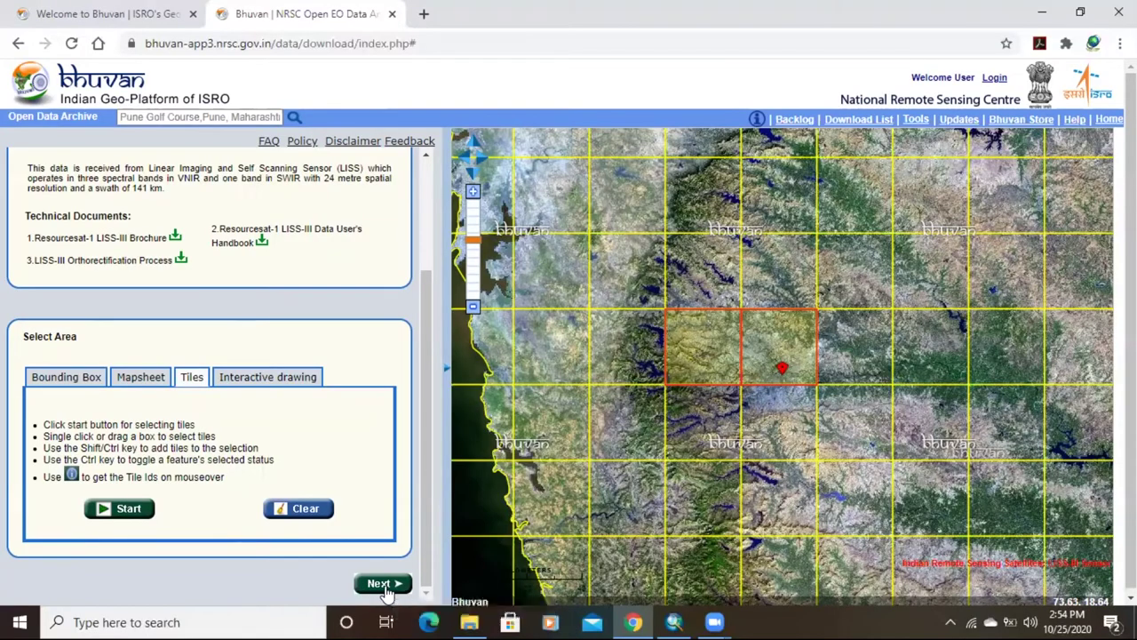
List the 34 available scenes for the two selected tiles
{"action": "left_click", "coordinate": [385, 590]}
{"action": "scroll", "coordinate": [120, 302], "scroll_direction": "down", "scroll_amount": 5}
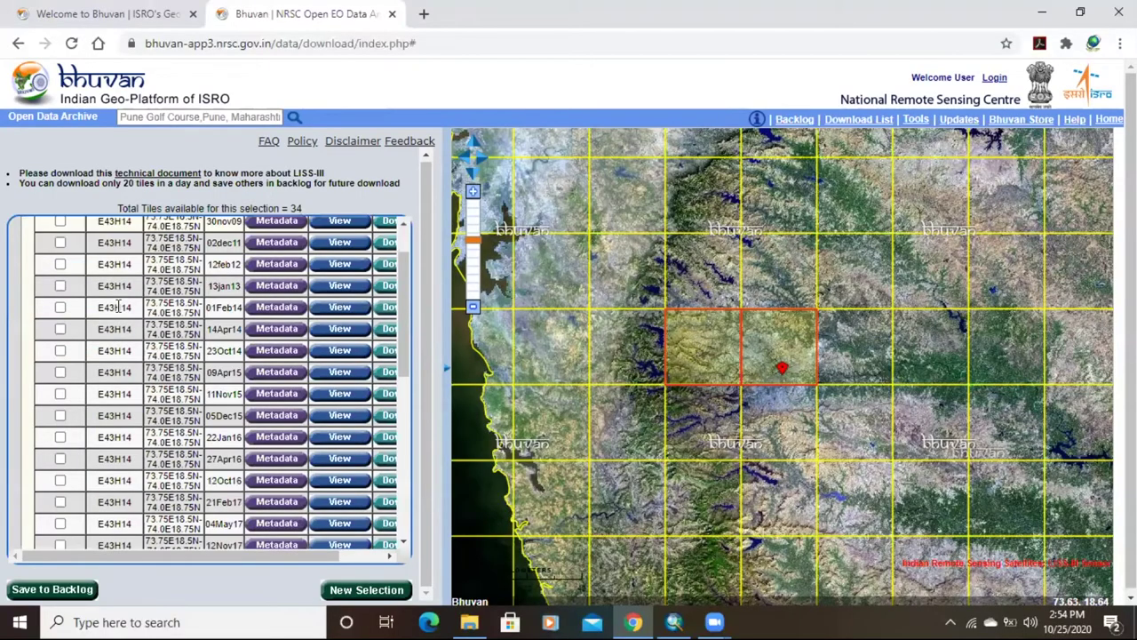
{"action": "scroll", "coordinate": [153, 397], "scroll_direction": "up", "scroll_amount": 5}
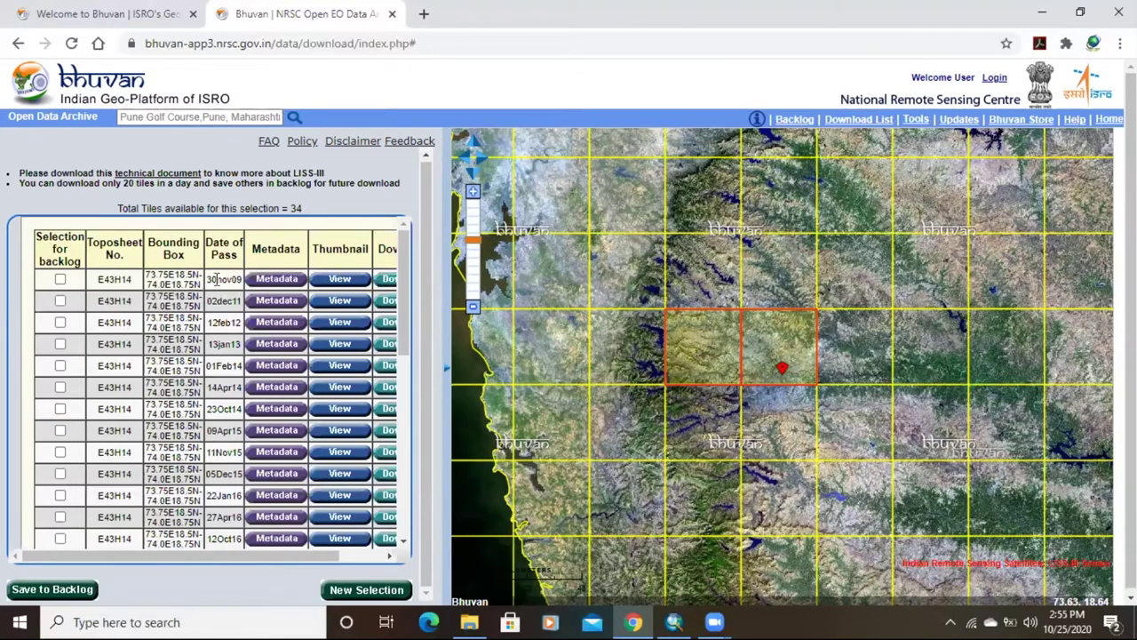
Check the 30nov09 E43H14 scene's metadata shows sensor LISS-III, then close it
{"action": "left_click", "coordinate": [266, 287]}
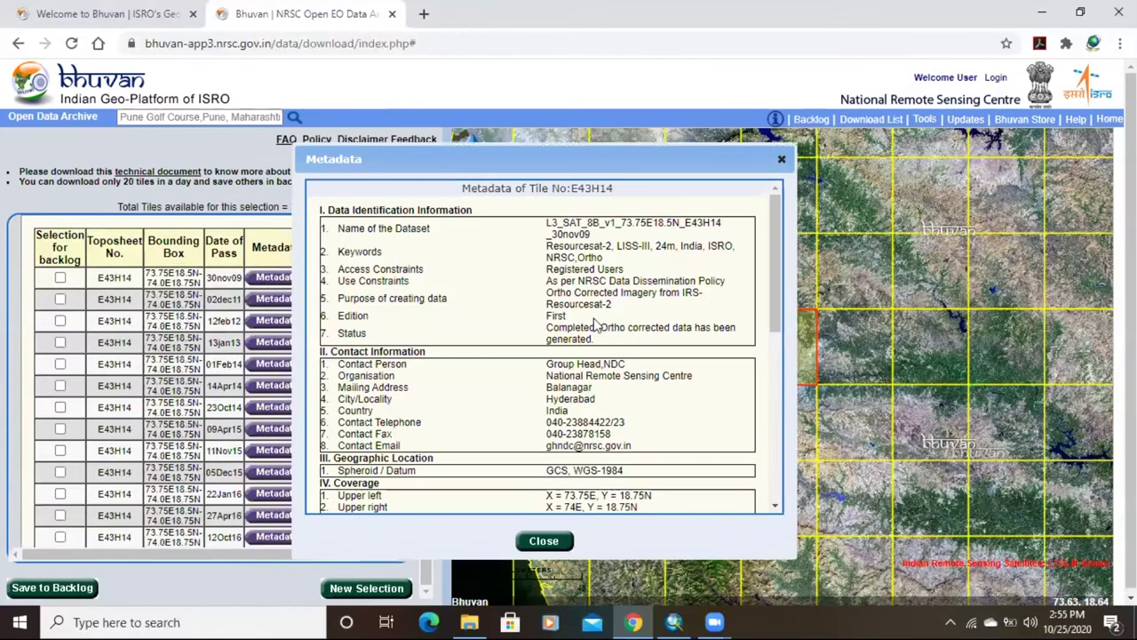
{"action": "scroll", "coordinate": [597, 325], "scroll_direction": "down", "scroll_amount": 6}
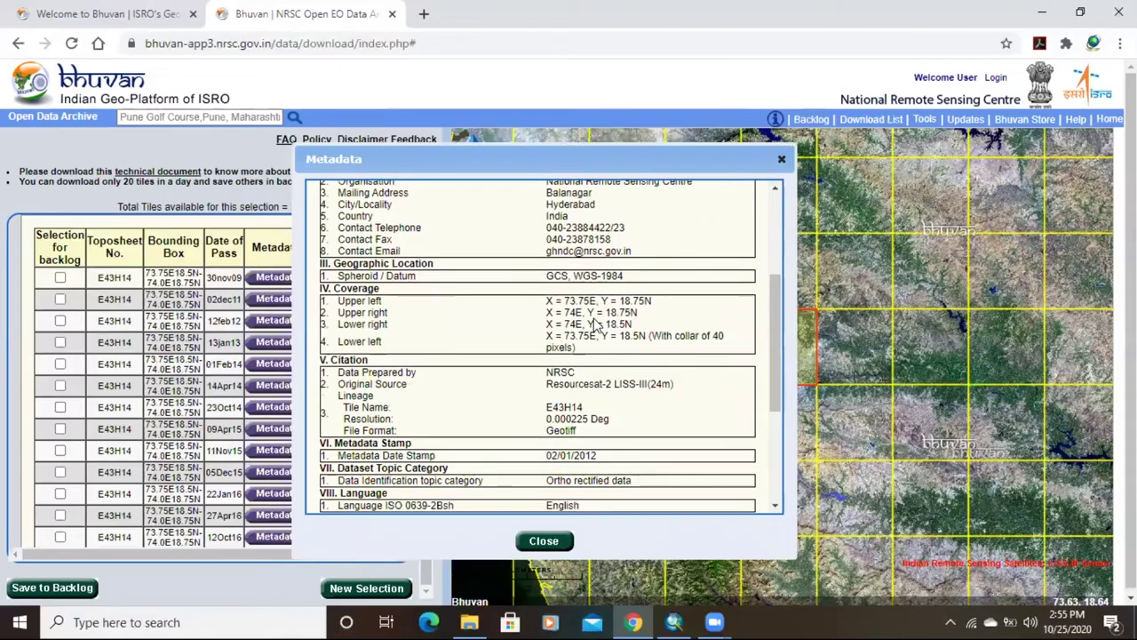
{"action": "scroll", "coordinate": [544, 382], "scroll_direction": "down", "scroll_amount": 1}
{"action": "left_click_drag", "start_coordinate": [544, 405], "coordinate": [587, 410]}
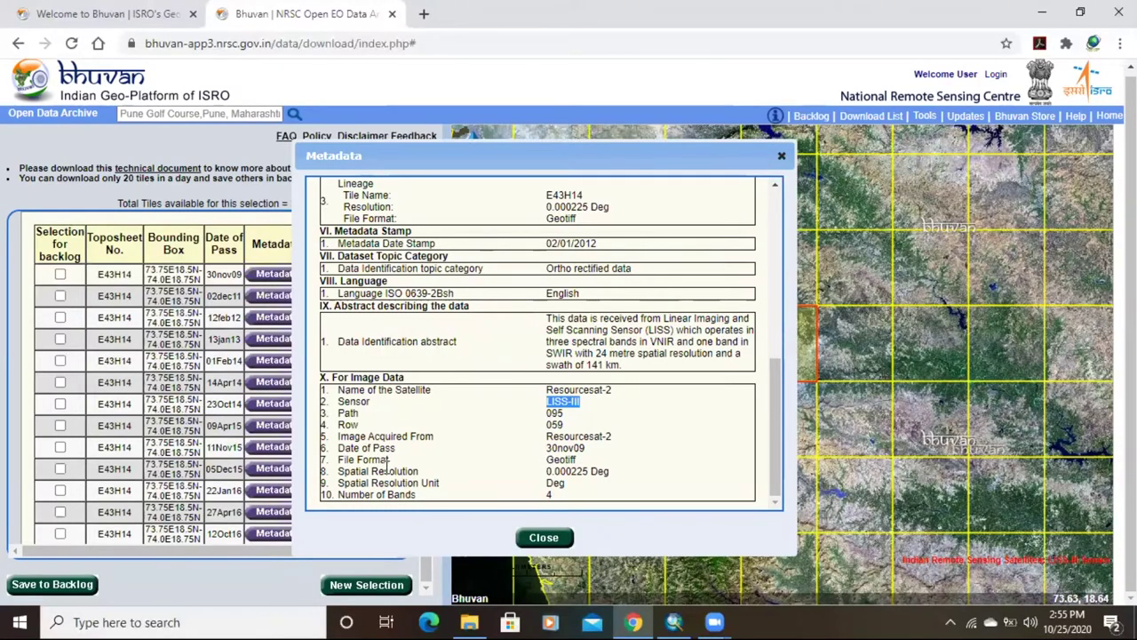
{"action": "scroll", "coordinate": [582, 462], "scroll_direction": "up", "scroll_amount": 5}
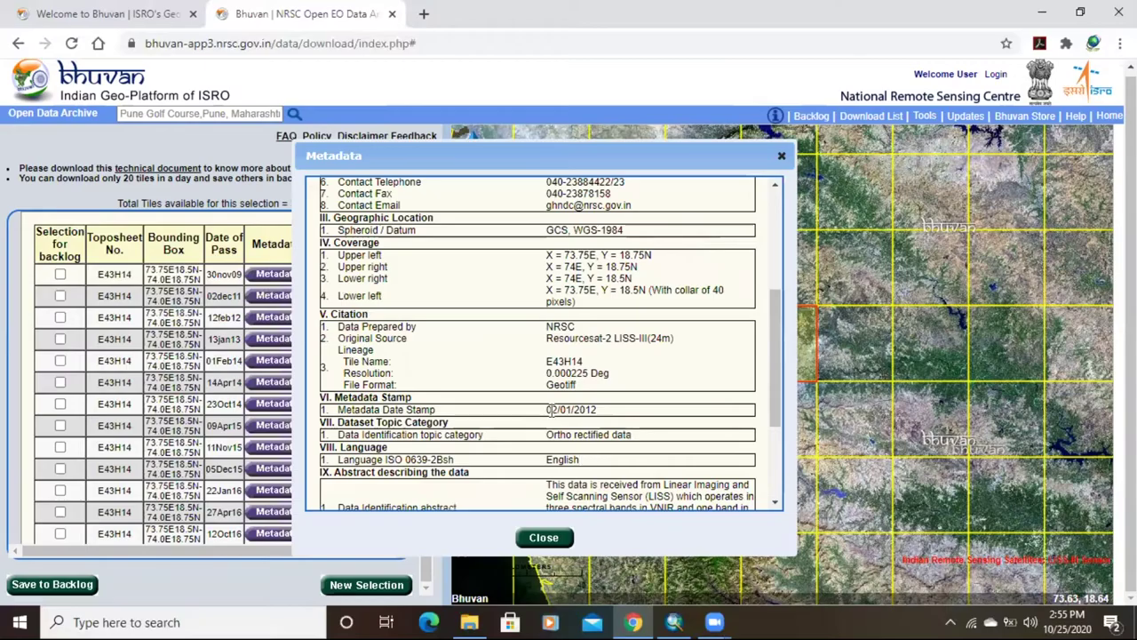
{"action": "scroll", "coordinate": [591, 302], "scroll_direction": "up", "scroll_amount": 5}
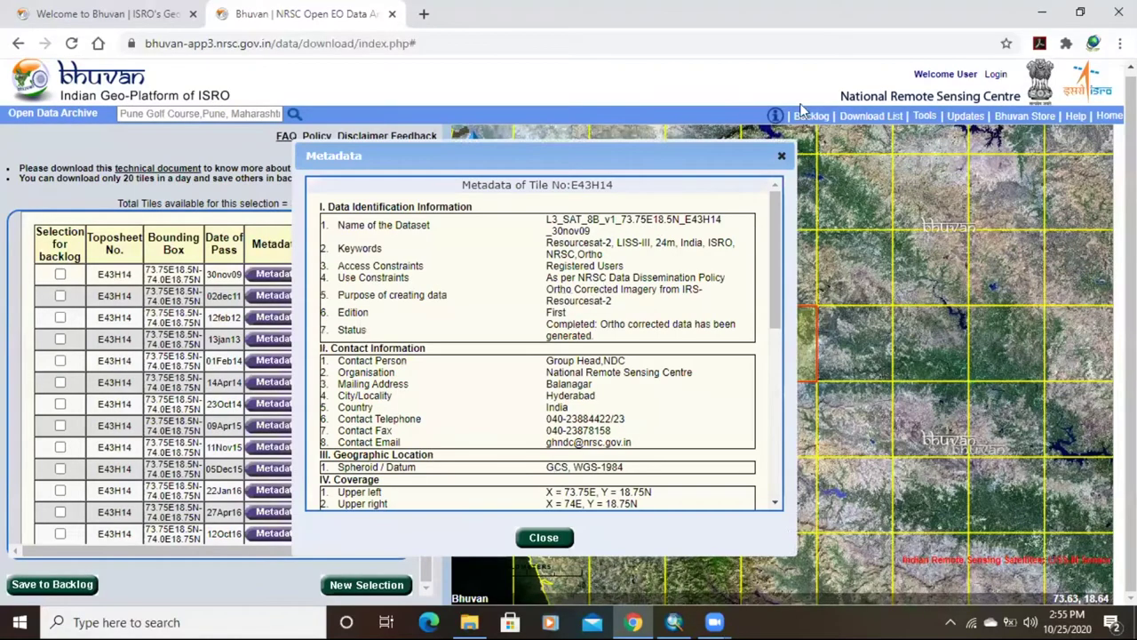
{"action": "left_click", "coordinate": [782, 156]}
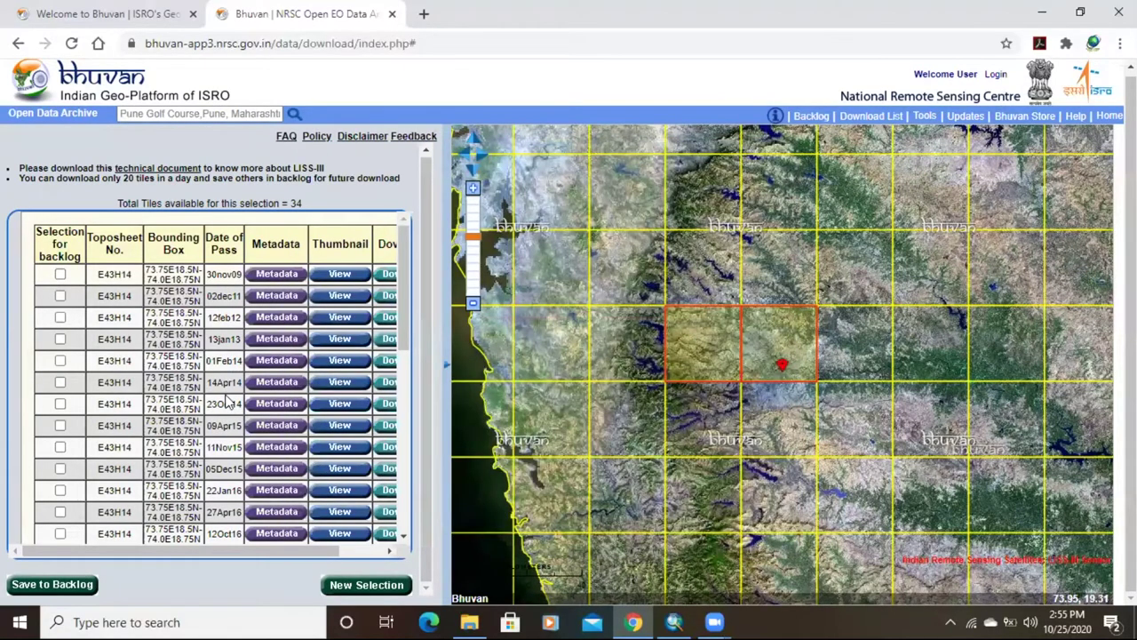
Preview the 30nov09 E43H14 thumbnail, scroll the table to Download, and bring up Login
{"action": "left_click", "coordinate": [341, 276]}
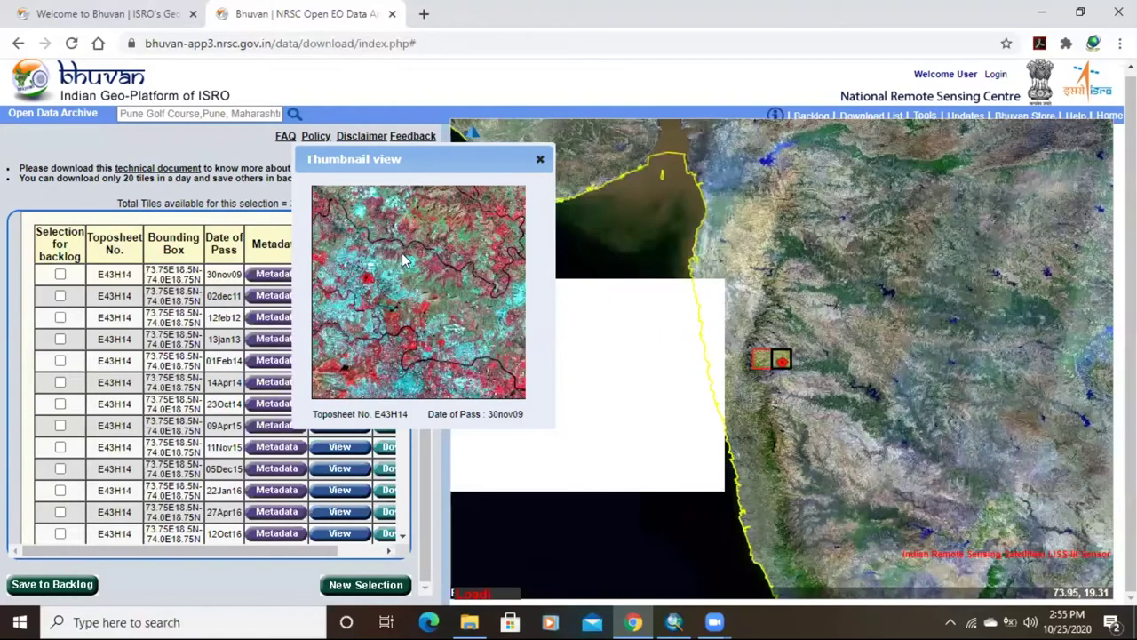
{"action": "left_click", "coordinate": [539, 159]}
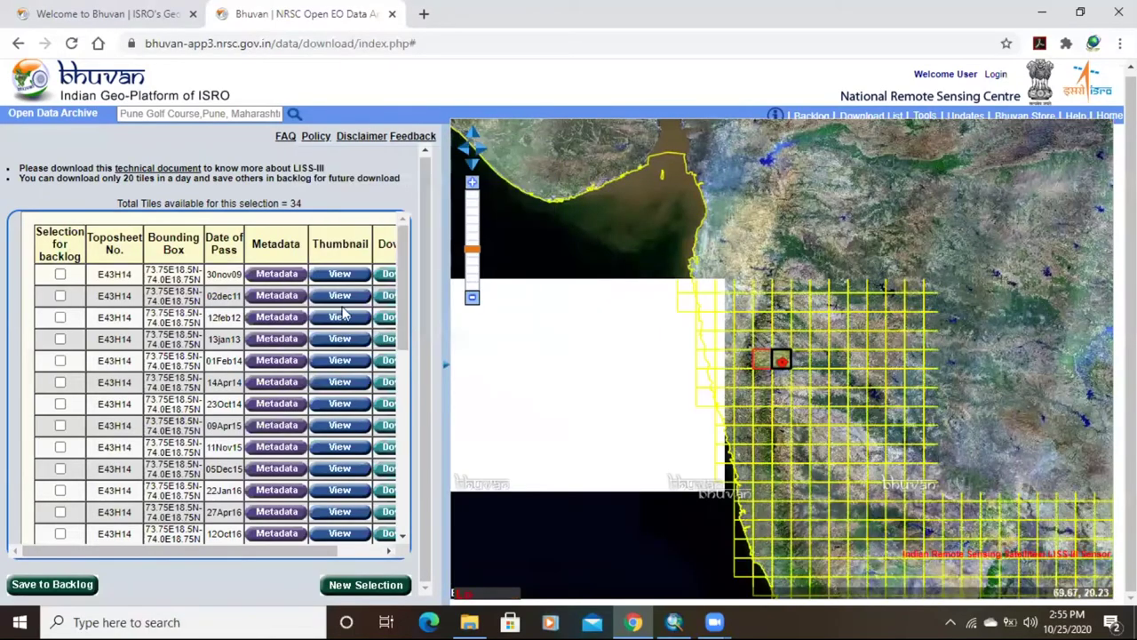
{"action": "left_click_drag", "start_coordinate": [139, 551], "coordinate": [244, 548]}
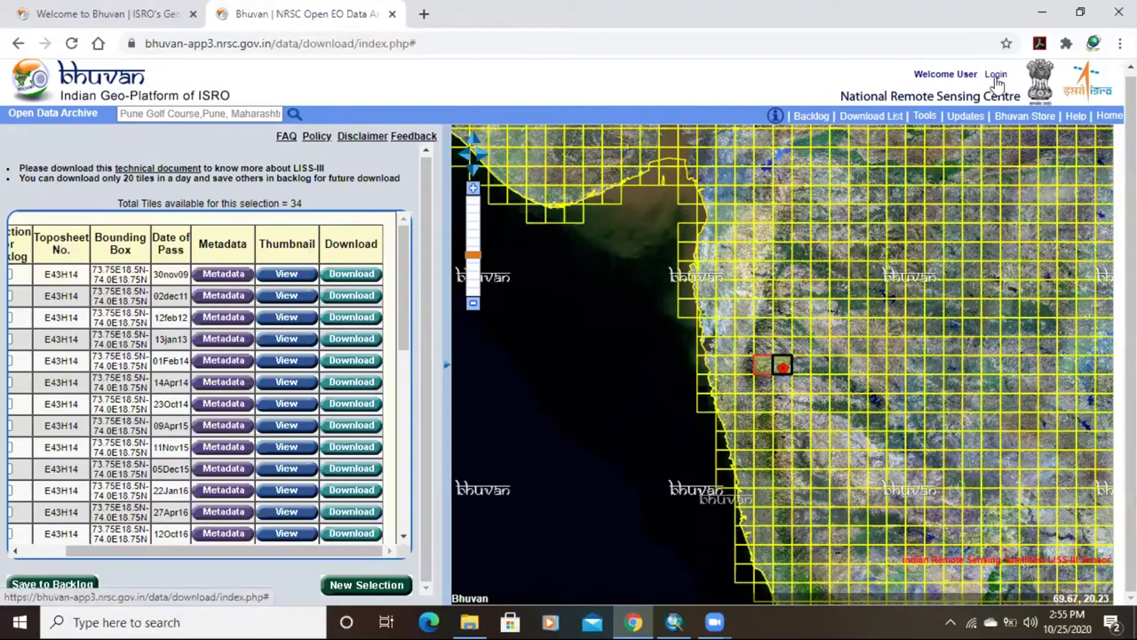
{"action": "left_click", "coordinate": [996, 76]}
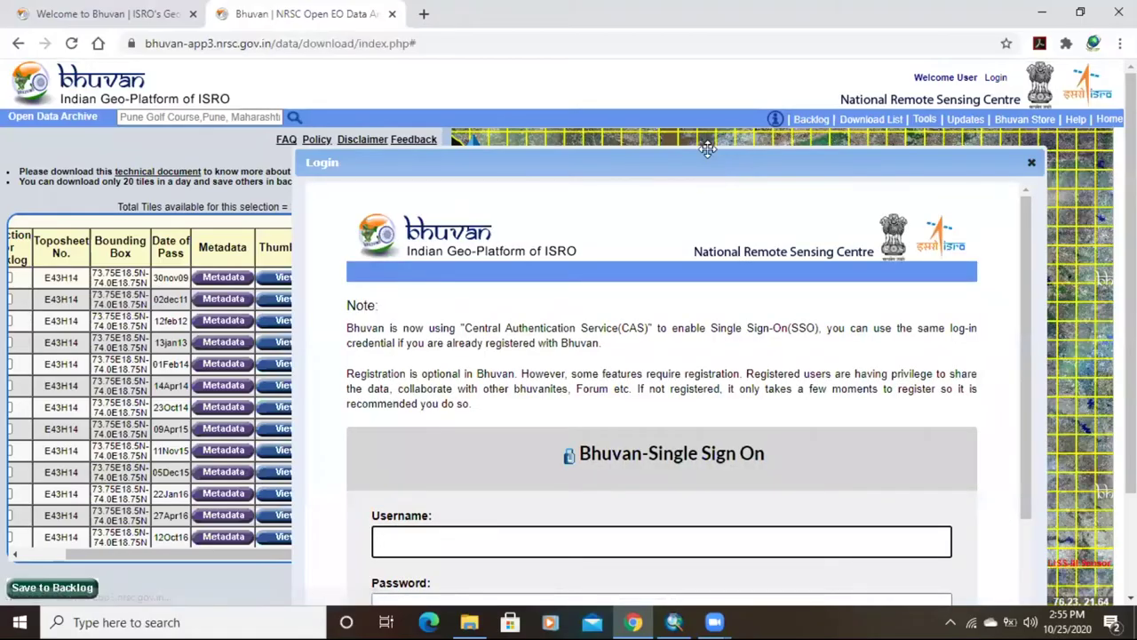
Move the Login window aside and sign in with the account username and password
{"action": "left_click_drag", "start_coordinate": [712, 167], "coordinate": [681, 53]}
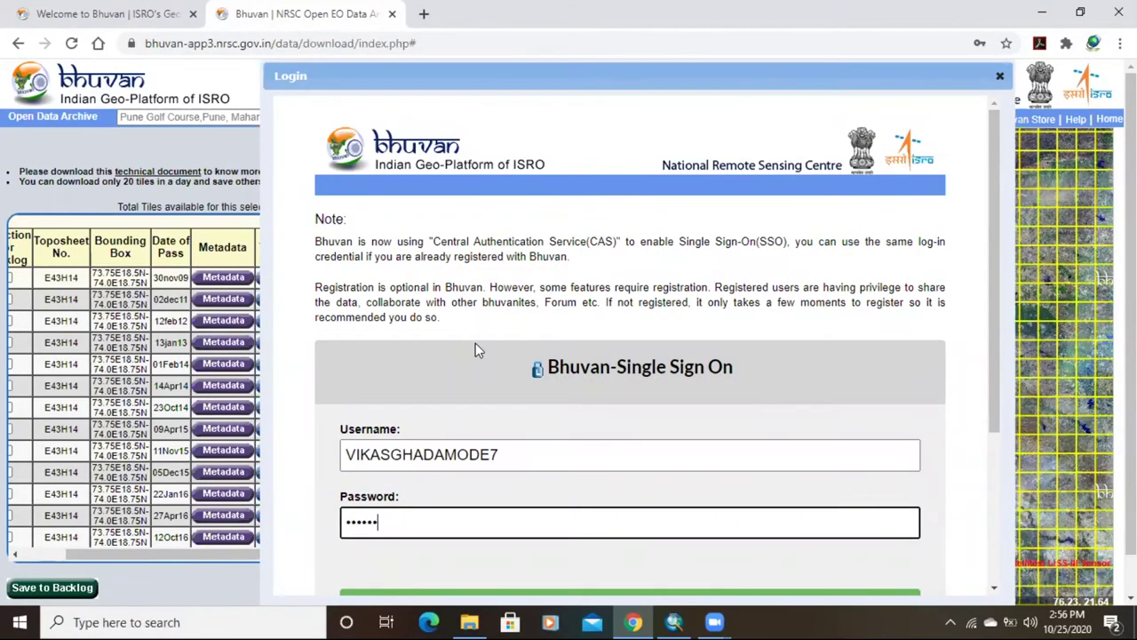
{"action": "scroll", "coordinate": [475, 346], "scroll_direction": "down", "scroll_amount": 3}
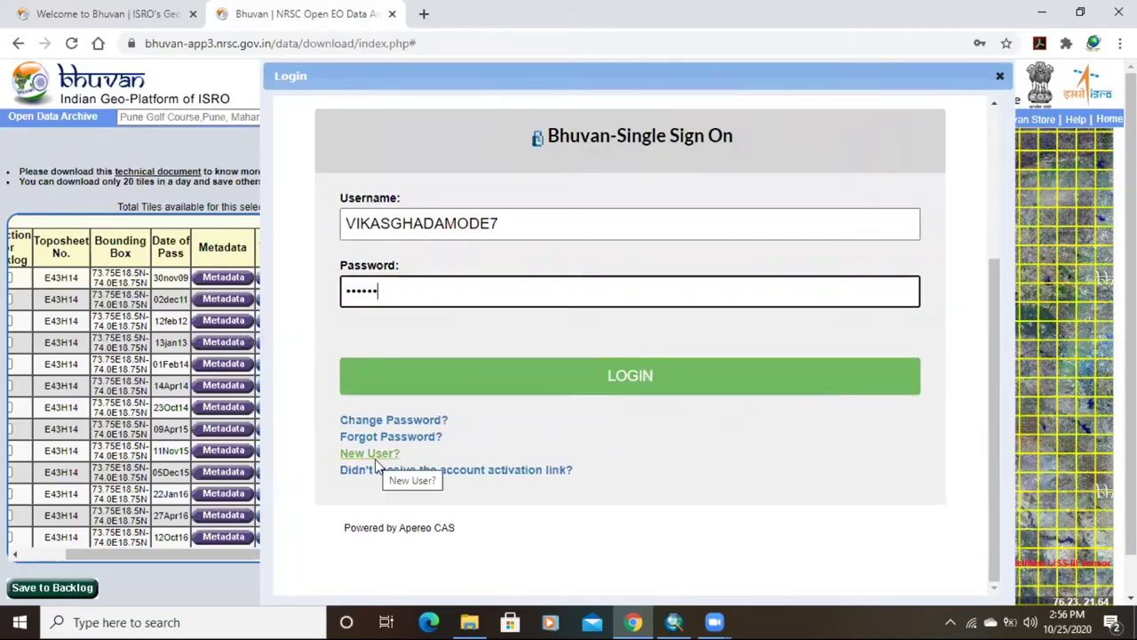
{"action": "left_click", "coordinate": [616, 376]}
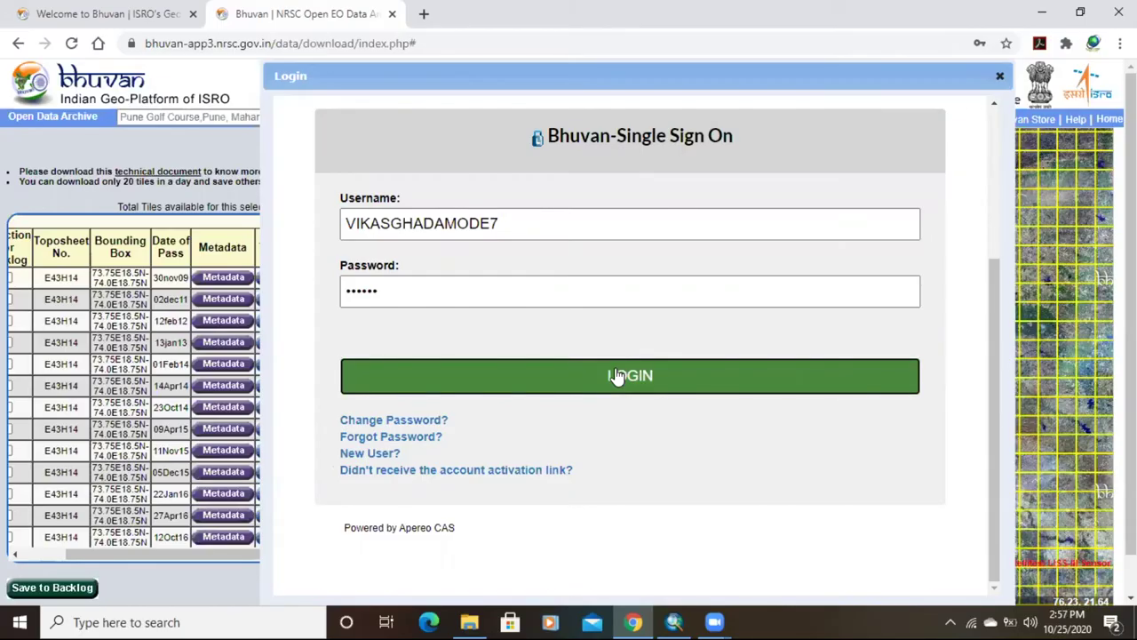
{"action": "left_click", "coordinate": [616, 376]}
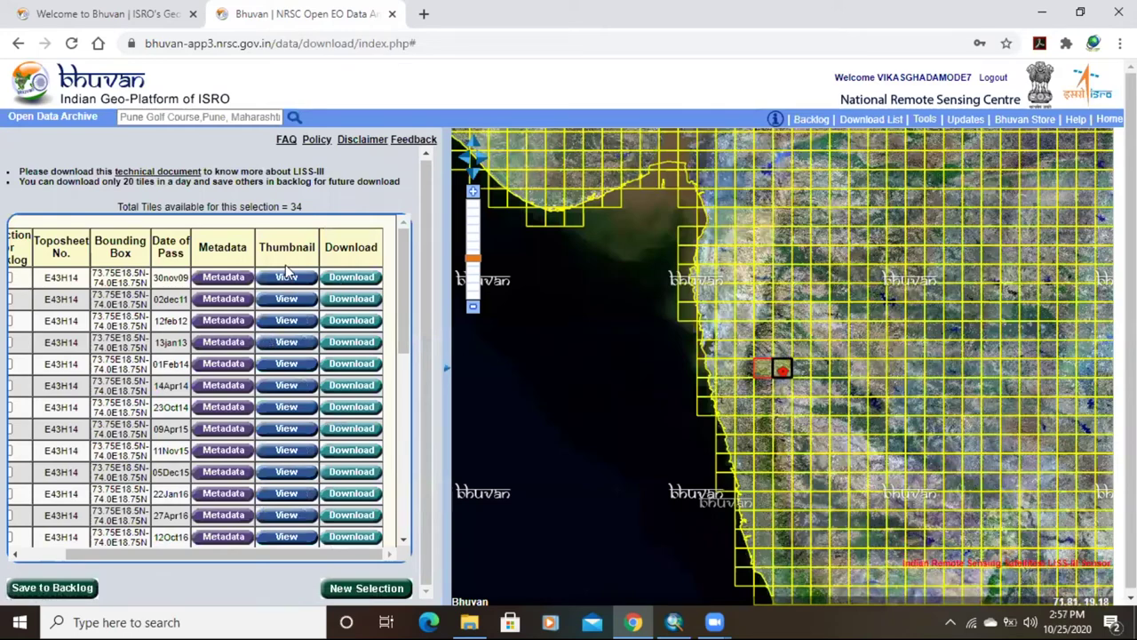
Download the 30nov09 E43H14 tile zip and show it in the BHUVAN folder
{"action": "left_click", "coordinate": [345, 287]}
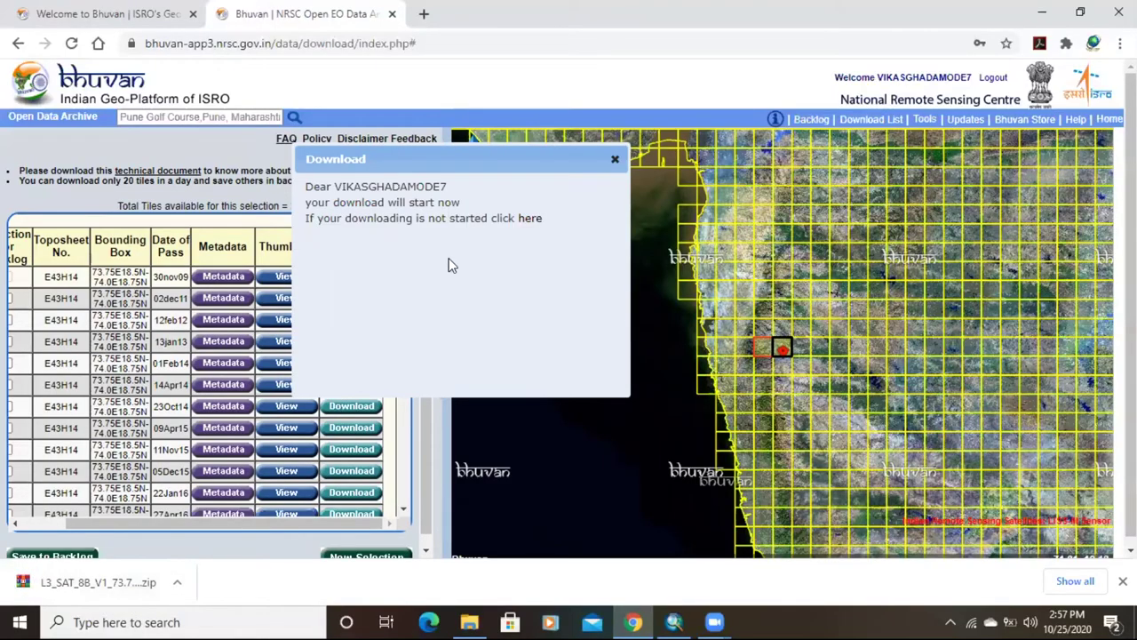
{"action": "left_click", "coordinate": [615, 158]}
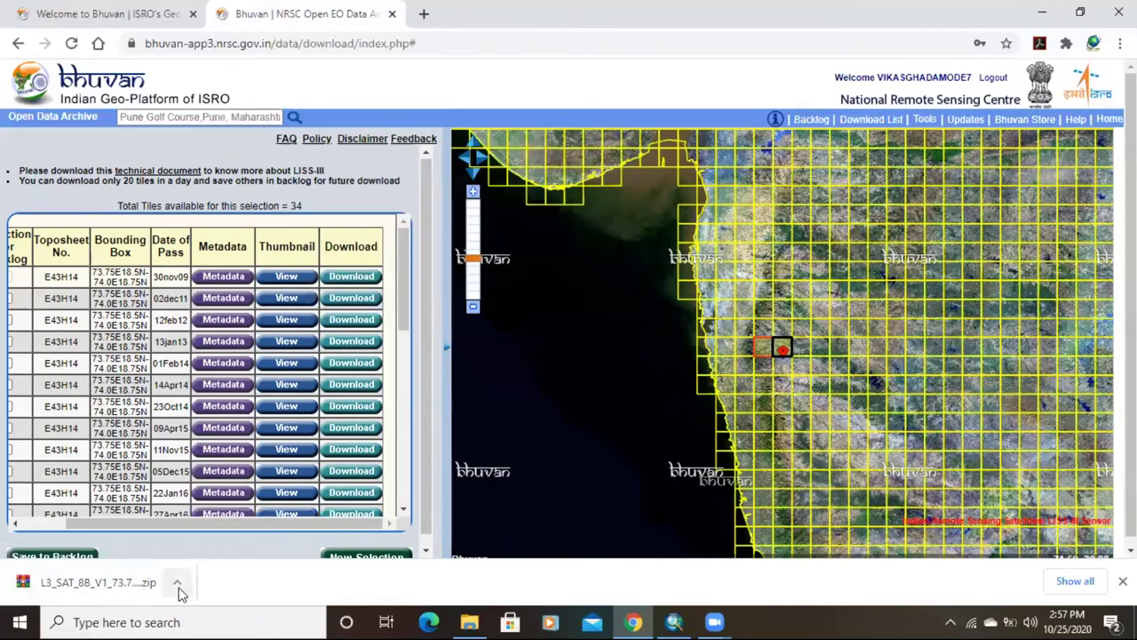
{"action": "left_click", "coordinate": [178, 588]}
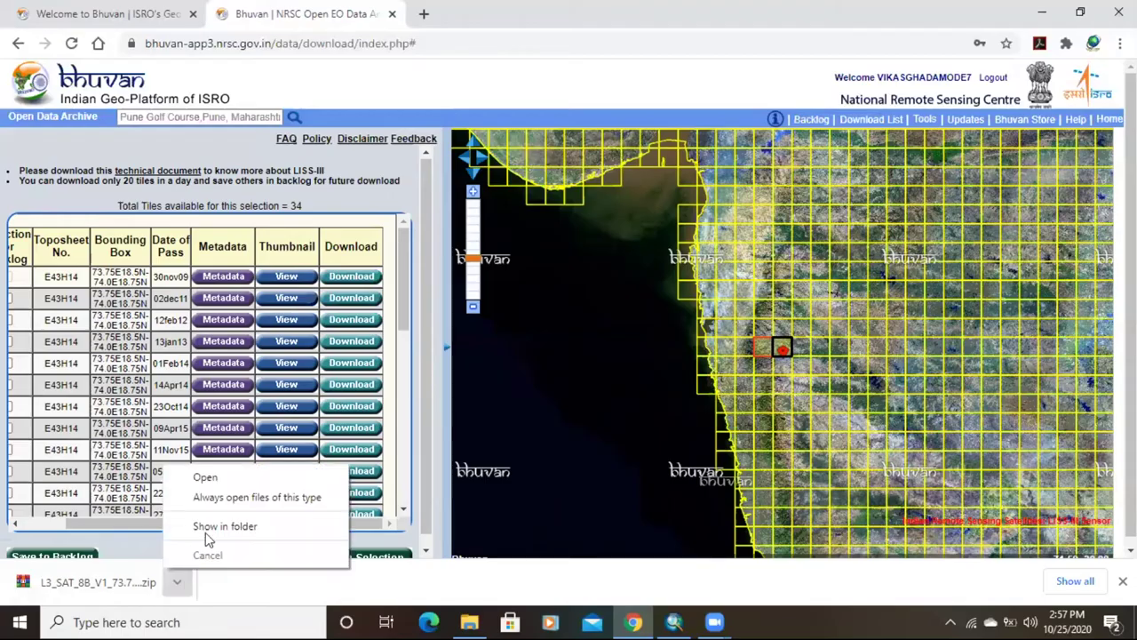
{"action": "left_click", "coordinate": [207, 532]}
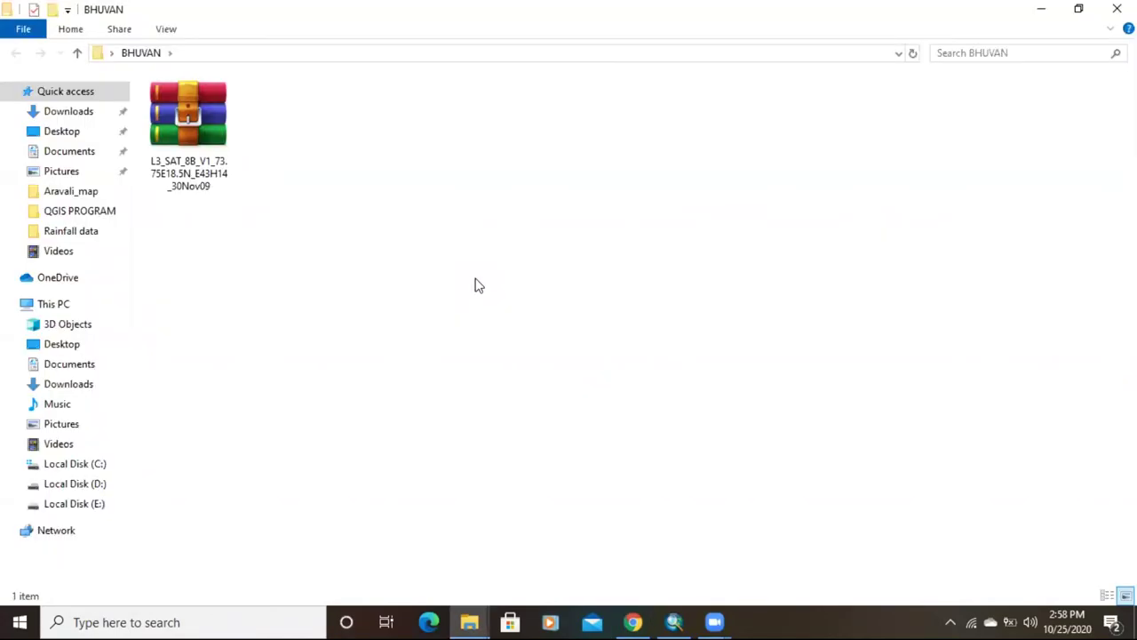
Extract the downloaded tile archive to its suggested destination folder
{"action": "left_click", "coordinate": [188, 163]}
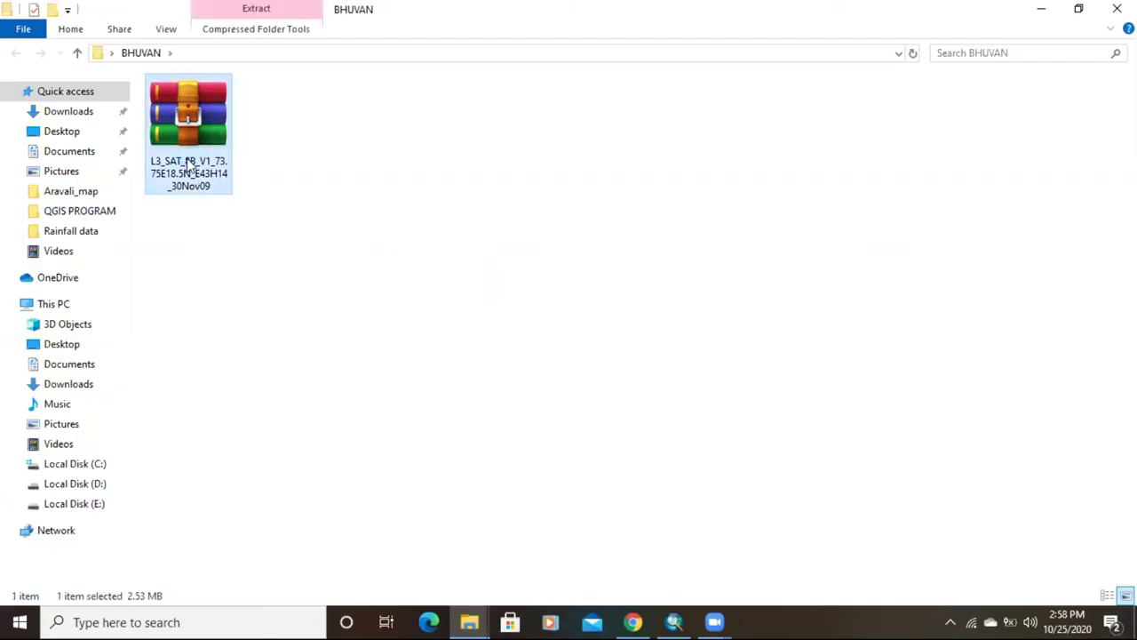
{"action": "right_click", "coordinate": [187, 159]}
{"action": "left_click", "coordinate": [282, 227]}
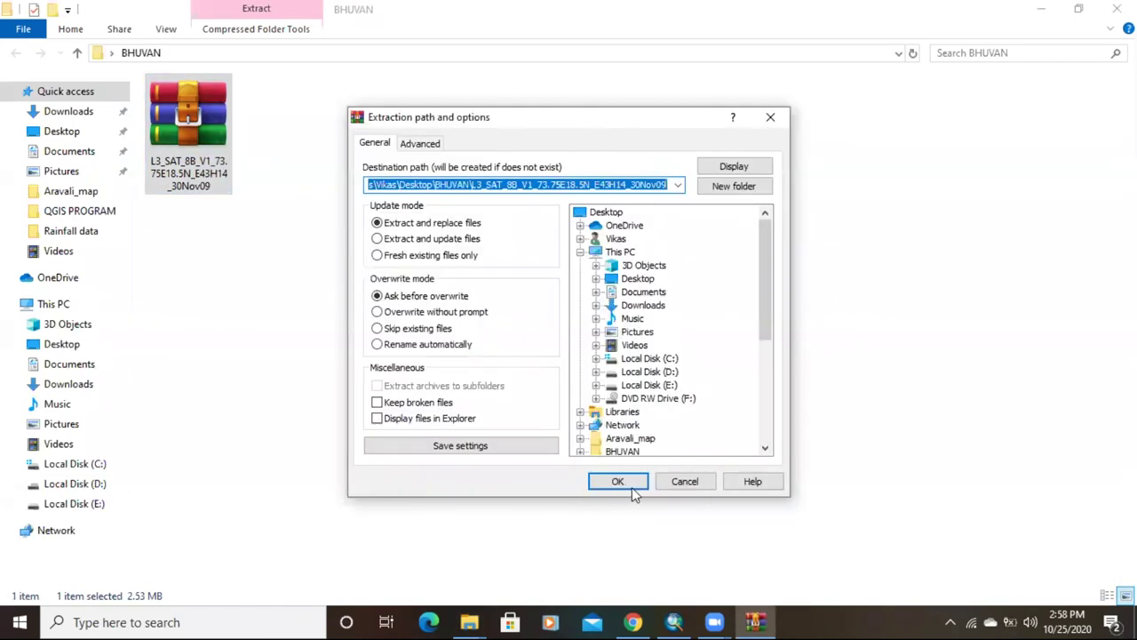
{"action": "left_click", "coordinate": [630, 487]}
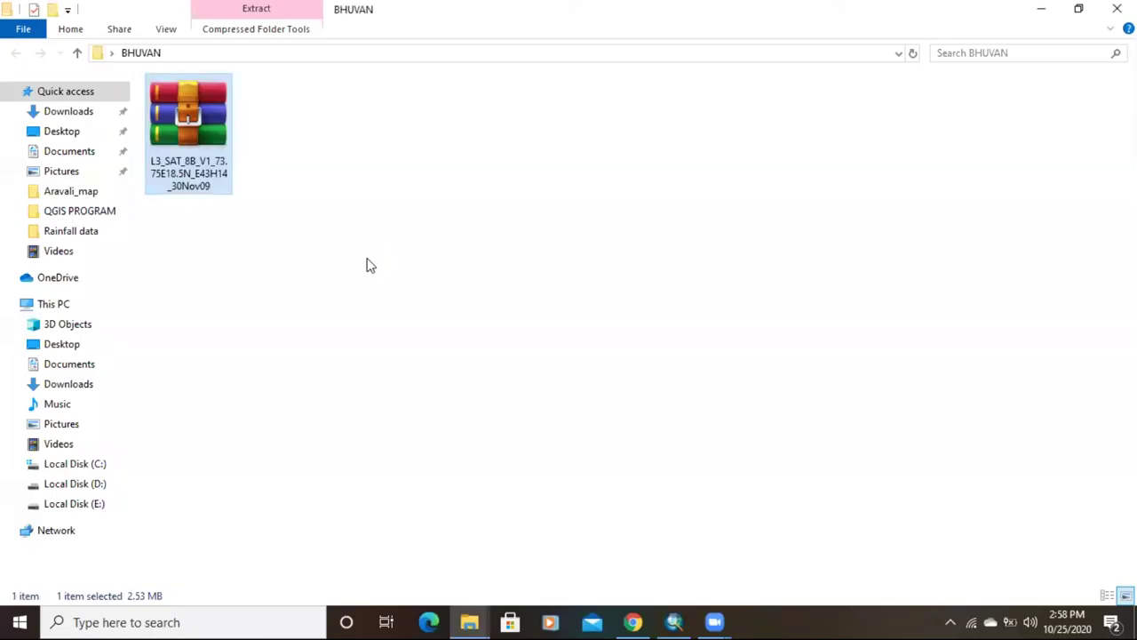
Open the extracted l3e43h1430nov09 folder showing the BAND2–BAND5 images
{"action": "double_click", "coordinate": [194, 178]}
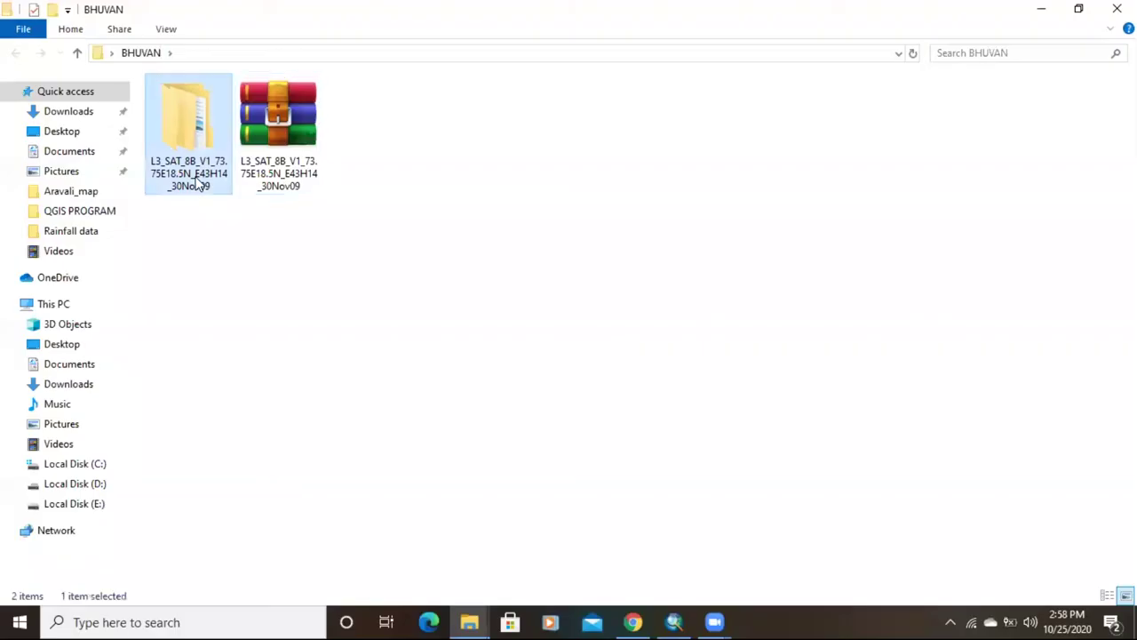
{"action": "left_click", "coordinate": [206, 106]}
{"action": "key", "text": "Return"}
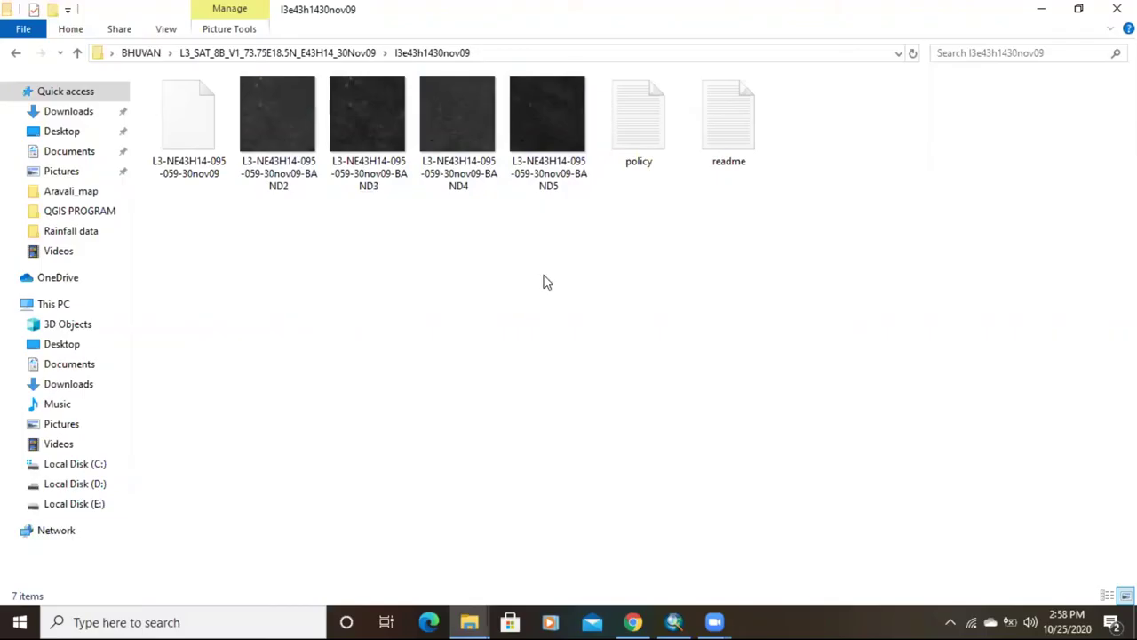
{"action": "left_click", "coordinate": [644, 619]}
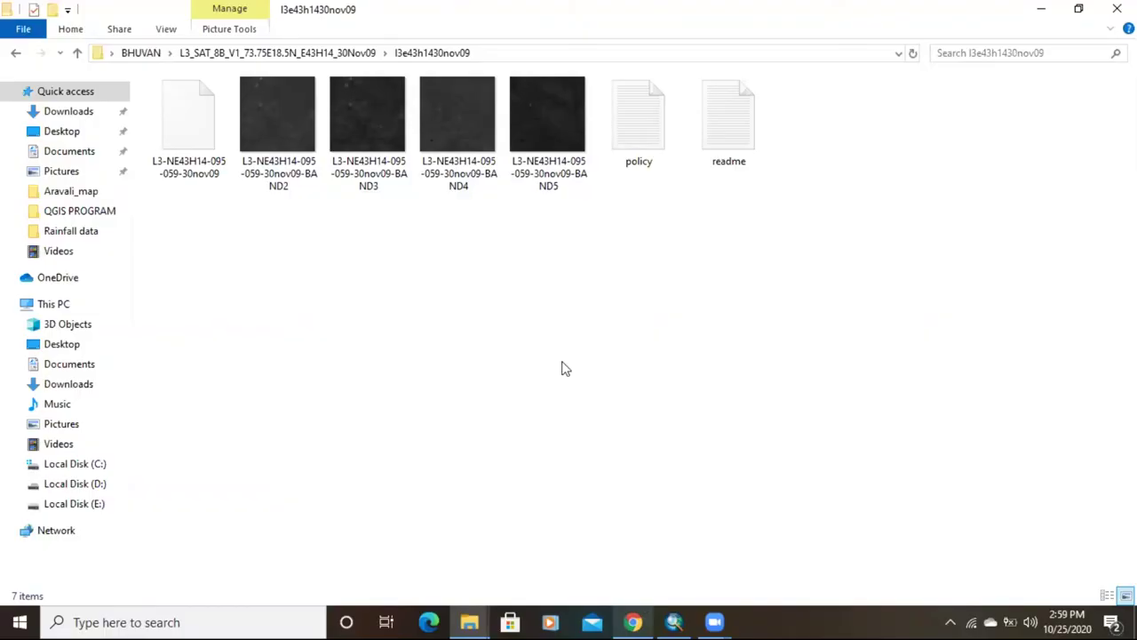